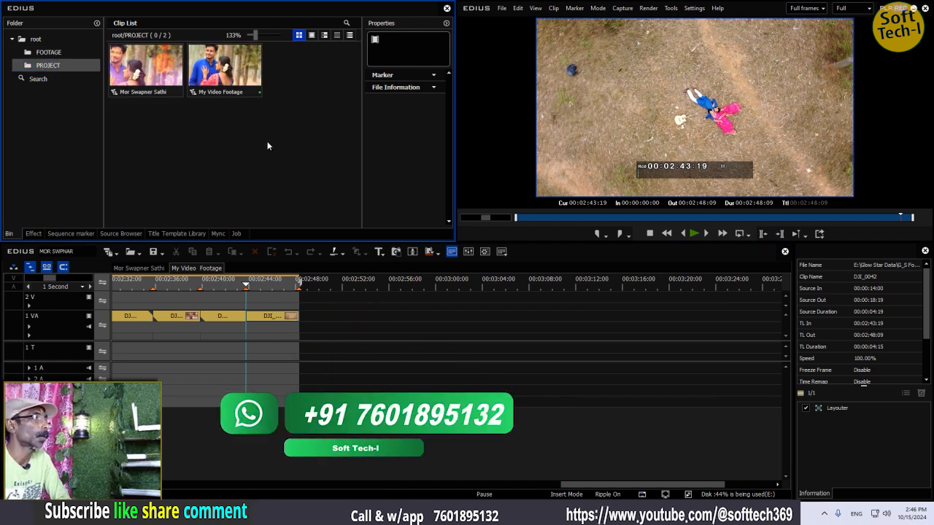
Look through the FOOTAGE and PROJECT bin folders and view the Mor Swapner Sathi sequence
click(66, 52)
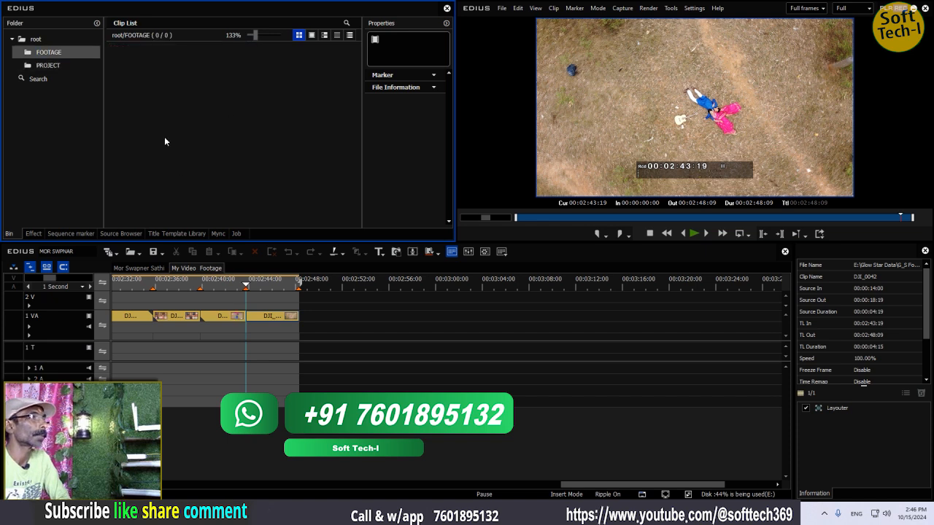
click(45, 66)
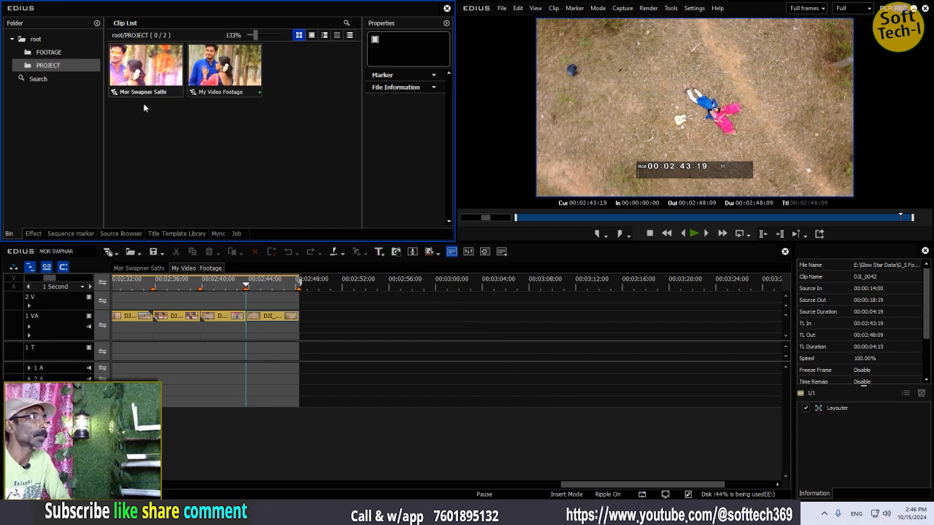
click(148, 269)
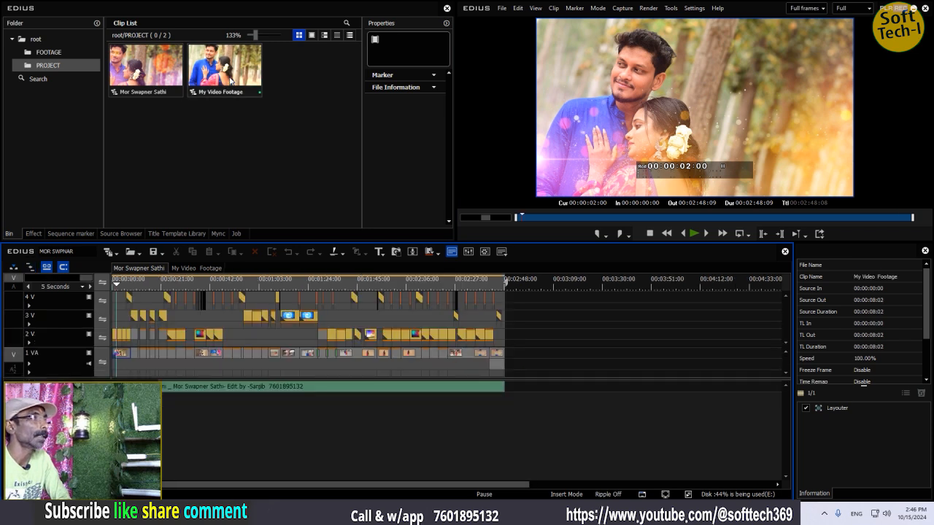
click(232, 80)
Delete all clips from the My Video Footage sequence's timeline
click(197, 269)
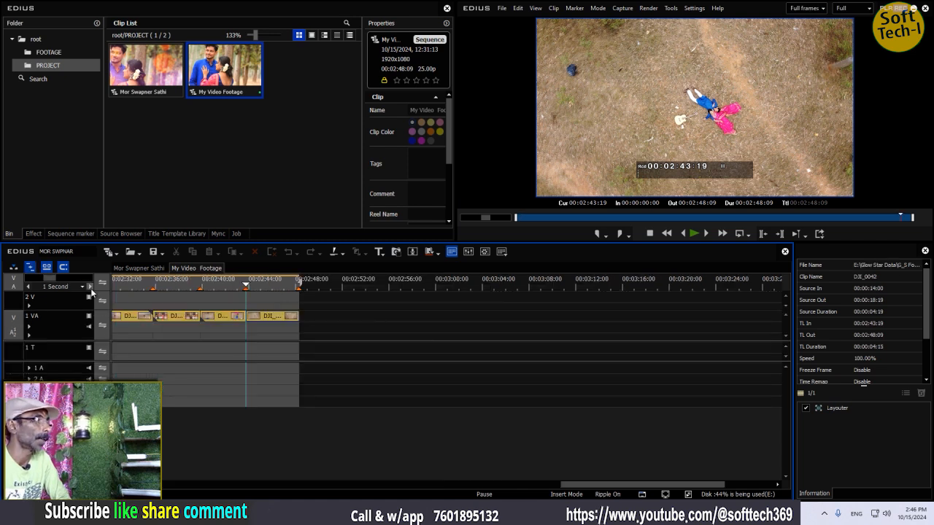
click(90, 287)
click(91, 286)
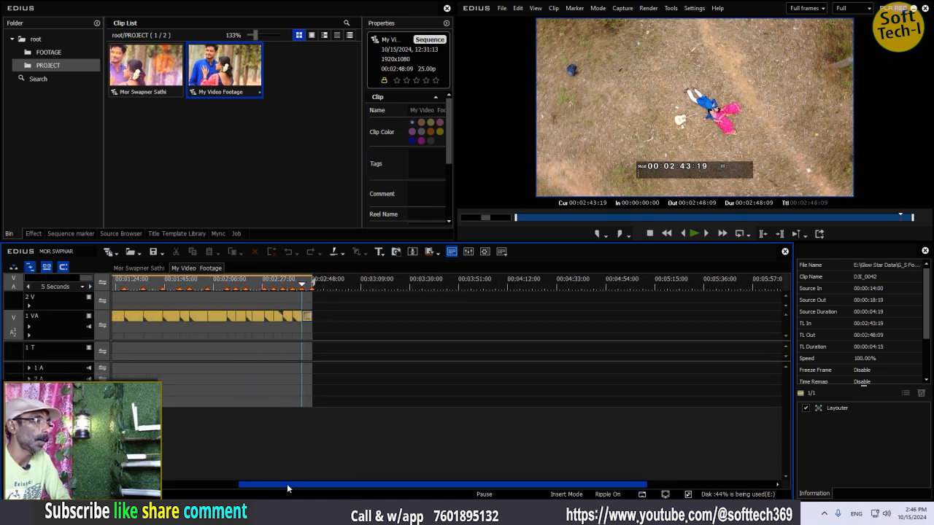
drag(286, 484, 210, 485)
drag(538, 315, 115, 381)
key(Delete)
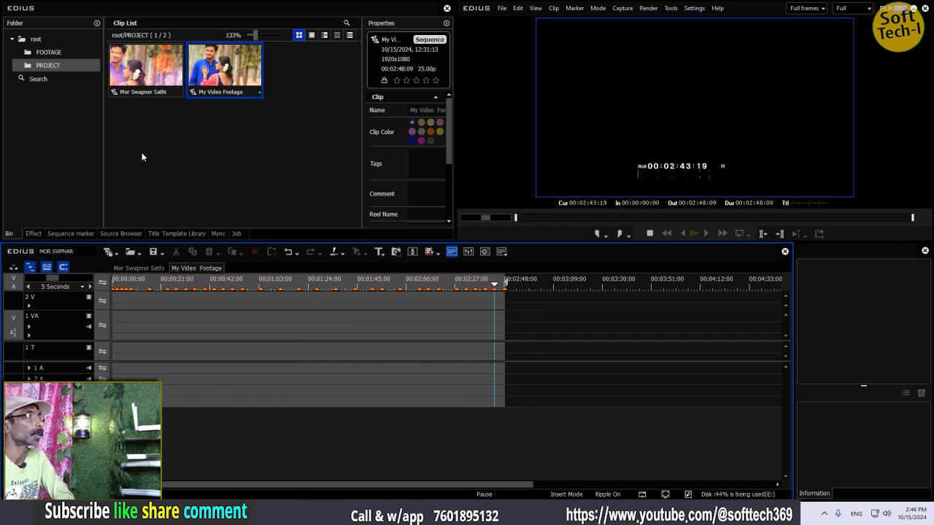
Import the clips DSC_4548 through DSC_4659 from the GS_FOOTAGE 02 folder into the FOOTAGE bin folder
click(49, 51)
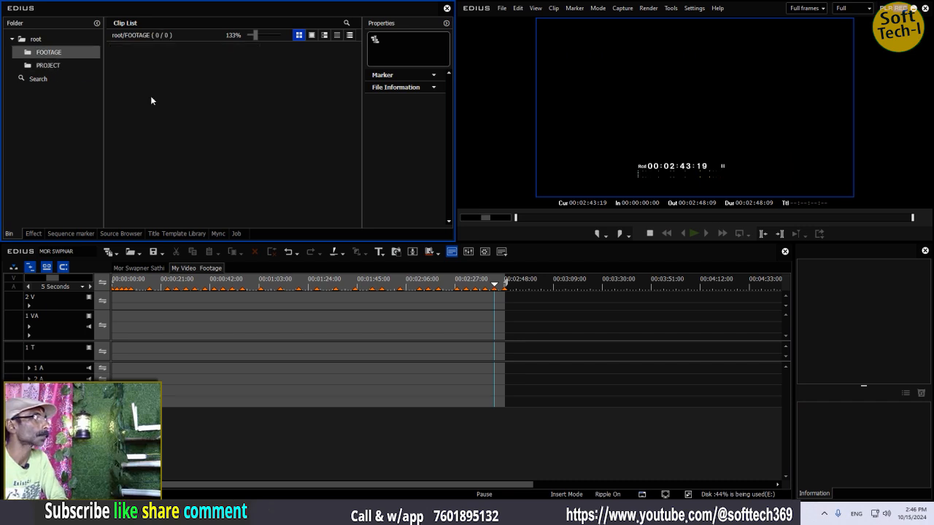
right_click(189, 92)
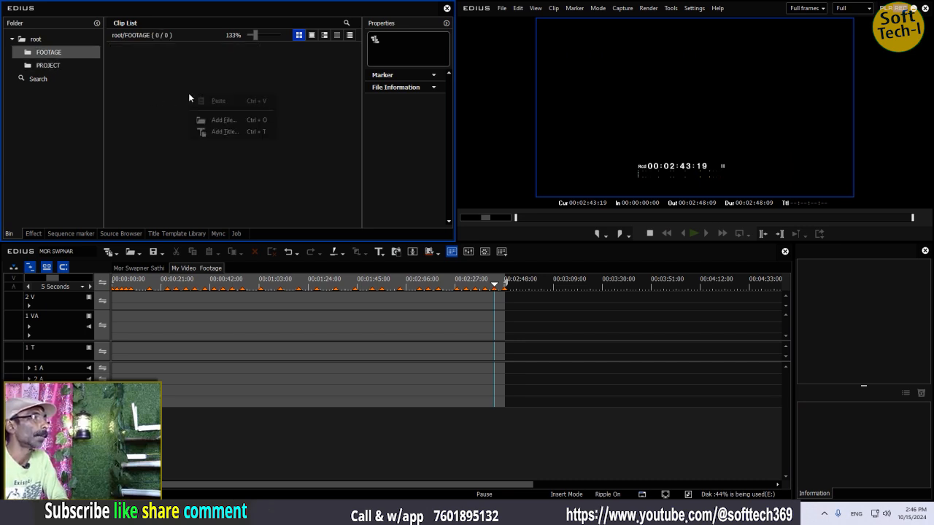
click(224, 121)
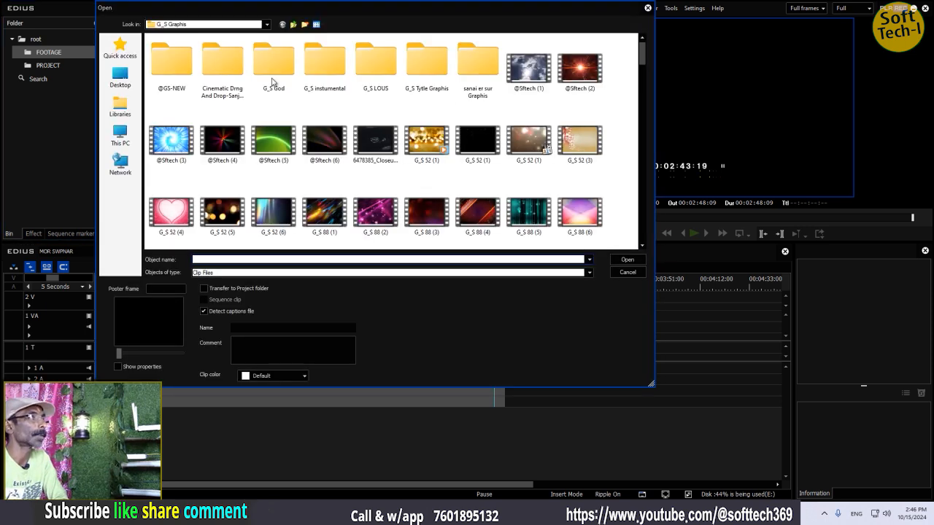
click(121, 135)
double_click(431, 135)
double_click(181, 115)
double_click(175, 85)
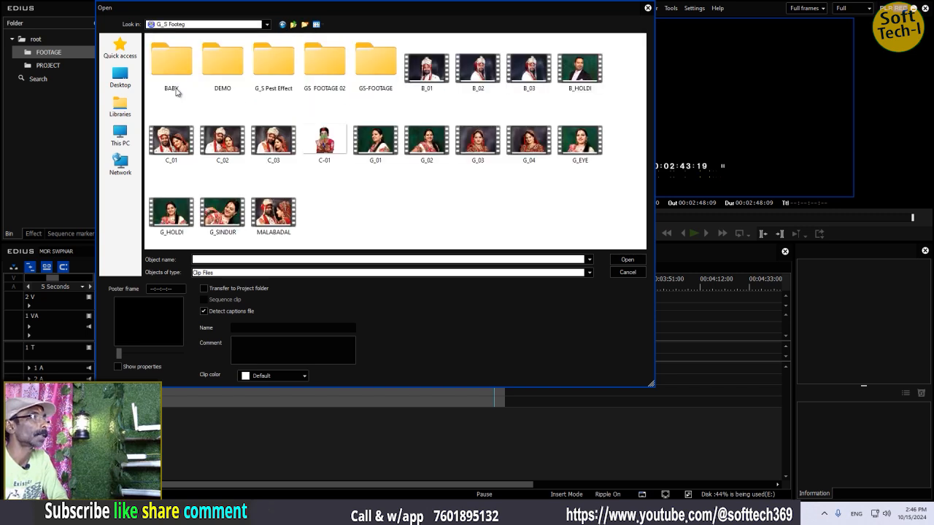
double_click(342, 73)
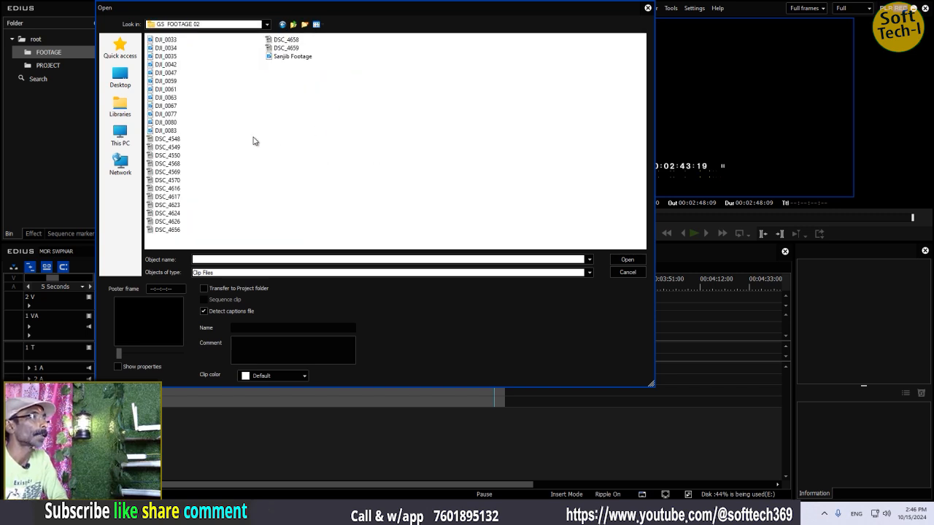
drag(189, 138, 180, 247)
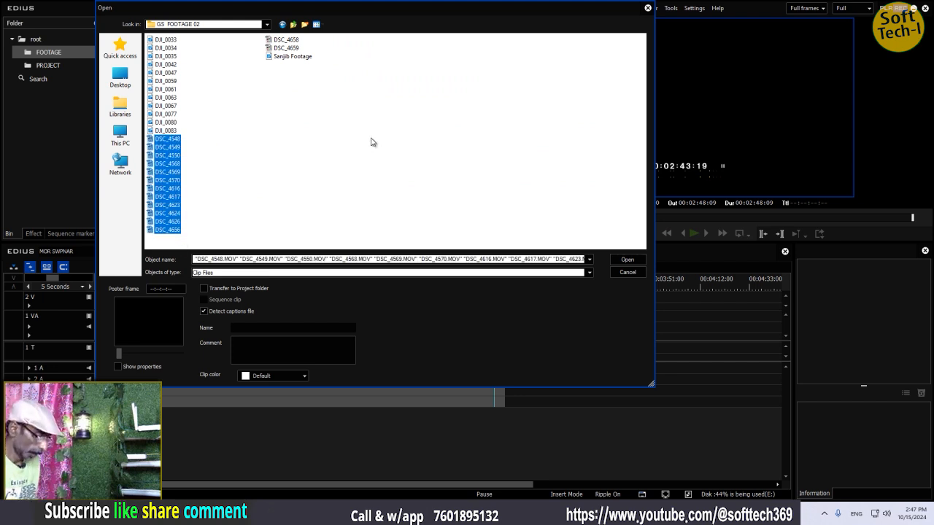
ctrl+click(296, 48)
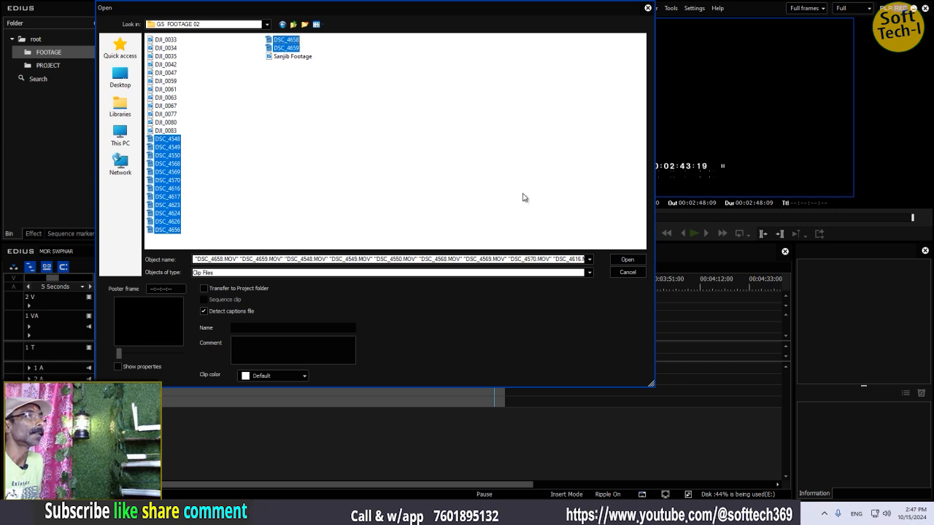
click(626, 259)
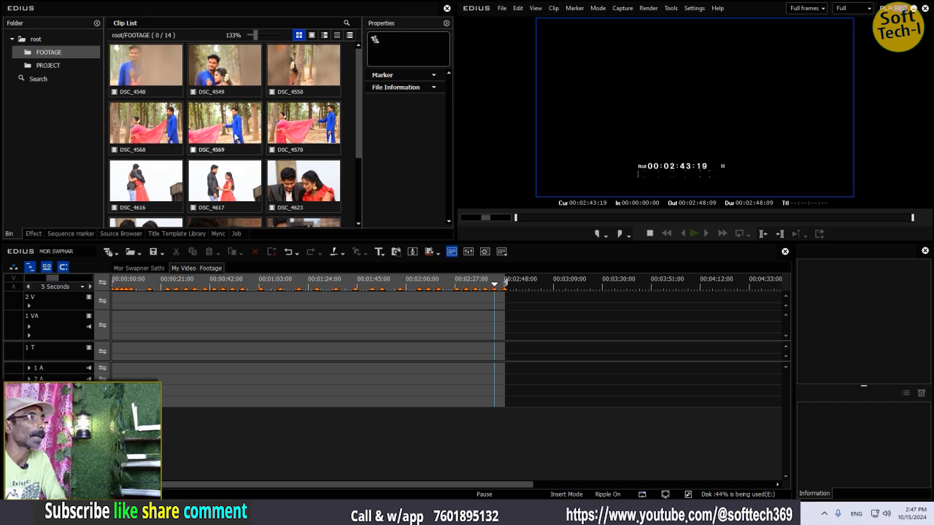
Move the playhead to the sequence start and place the DSC_4623 clip there on track 1 VA
click(124, 282)
drag(124, 285, 112, 287)
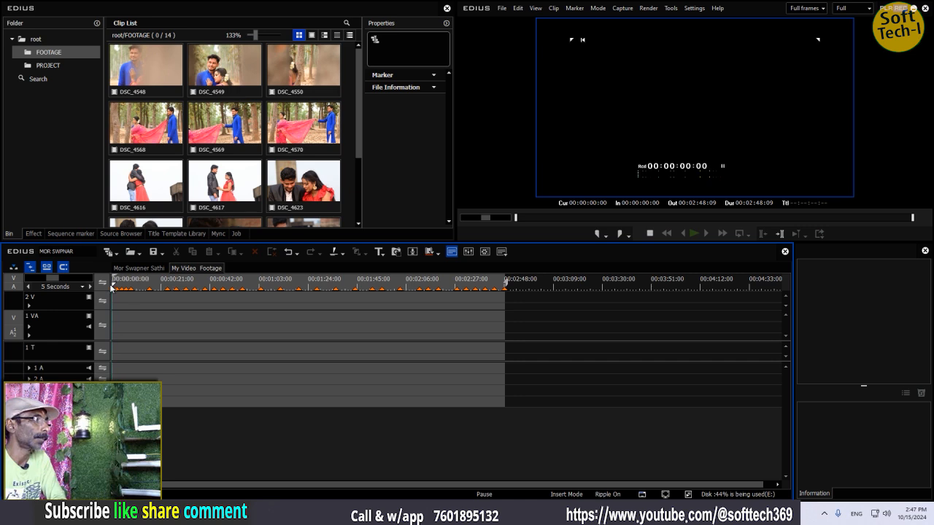
click(91, 287)
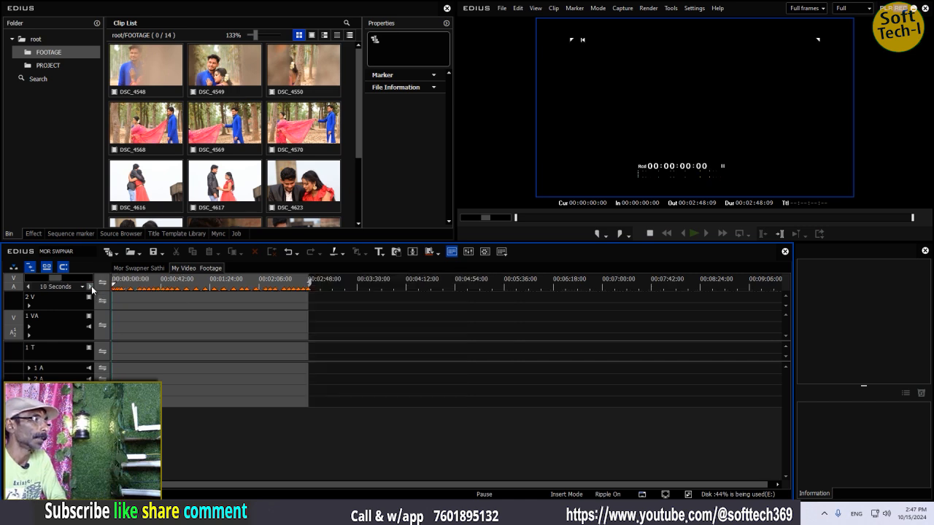
click(28, 288)
click(28, 289)
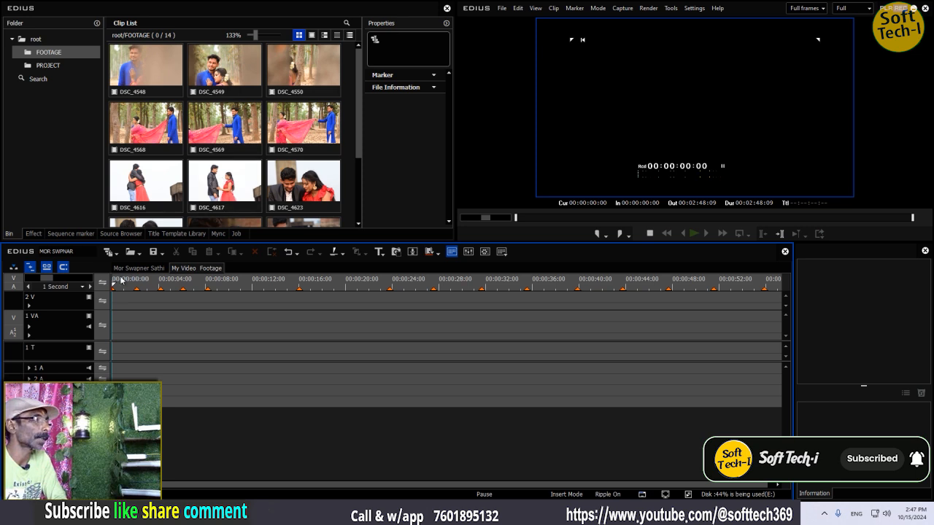
click(90, 286)
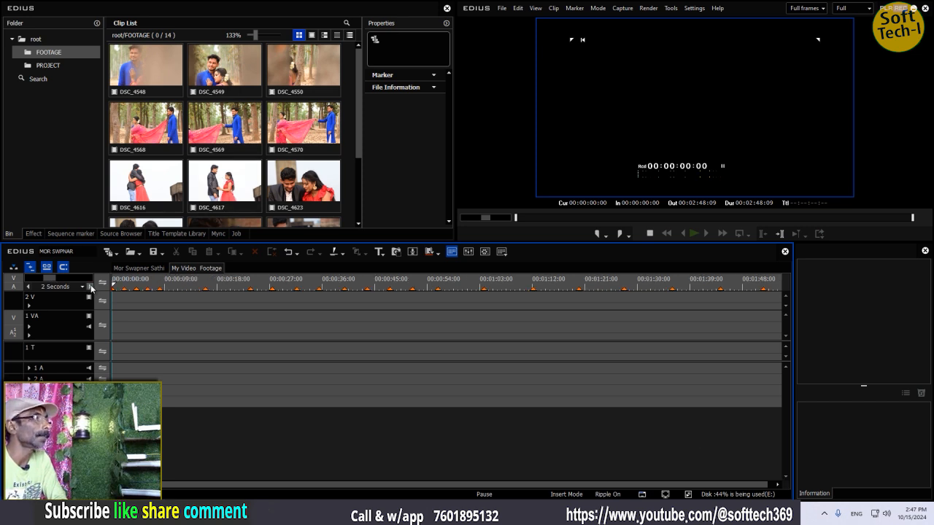
click(90, 287)
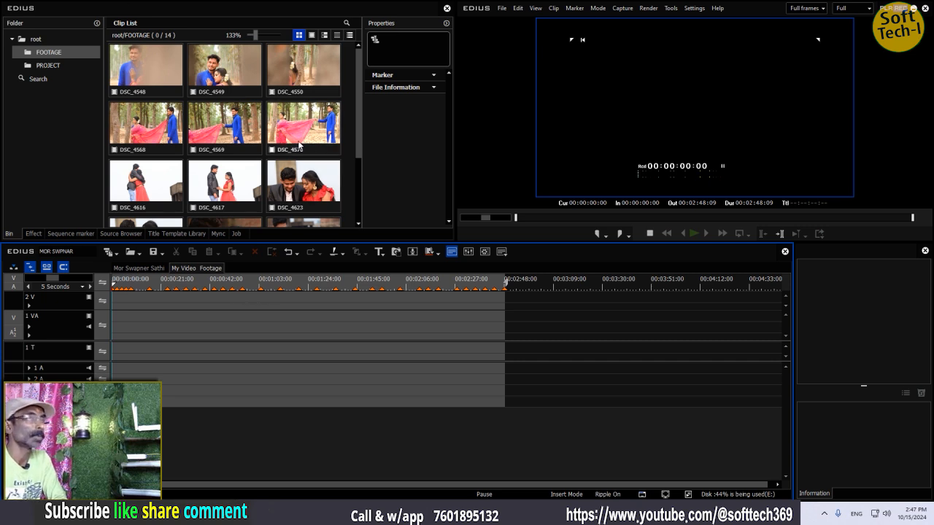
click(315, 191)
drag(297, 186, 113, 329)
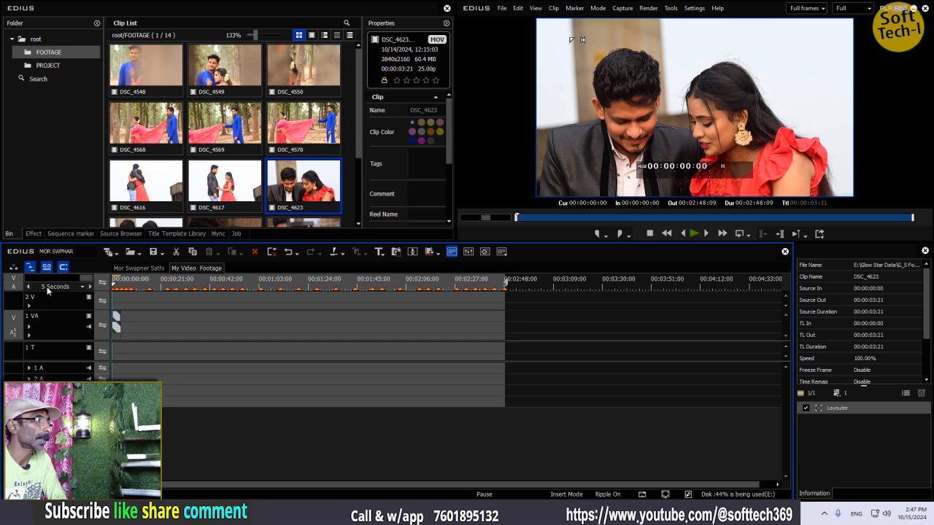
Trim the end of the DSC_4623 clip to the playhead at 00:00:02:04
click(89, 288)
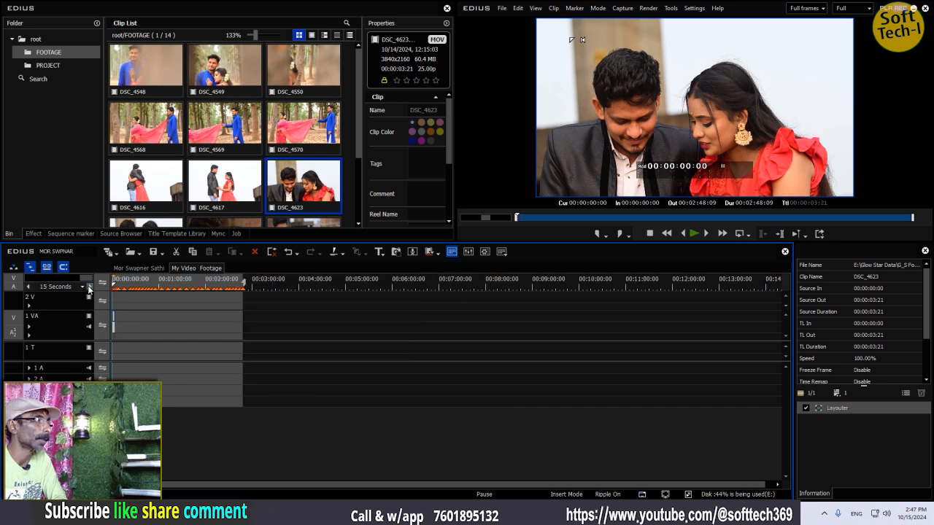
click(27, 287)
click(27, 286)
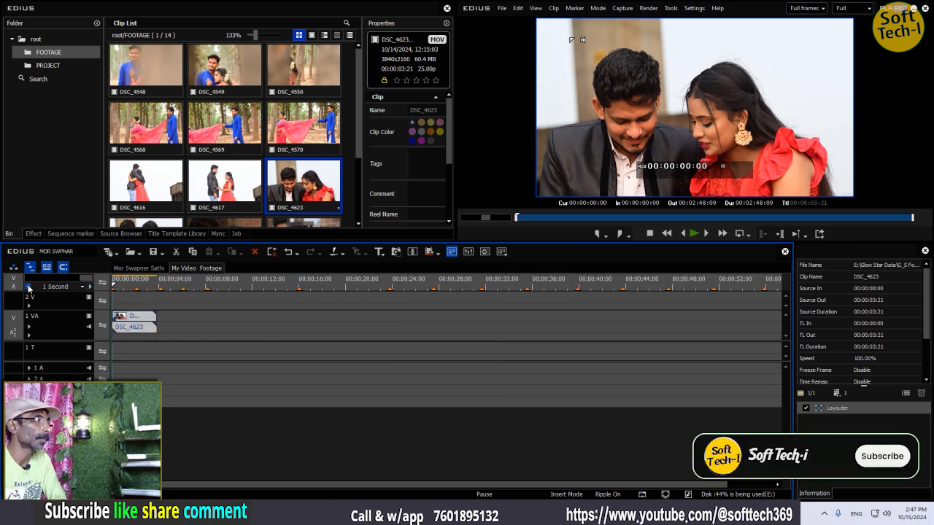
click(165, 285)
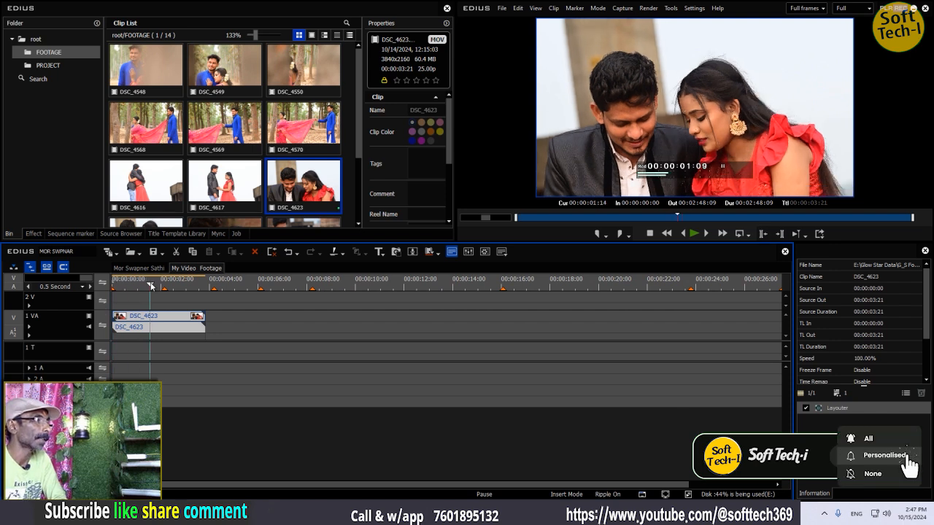
drag(204, 326, 164, 329)
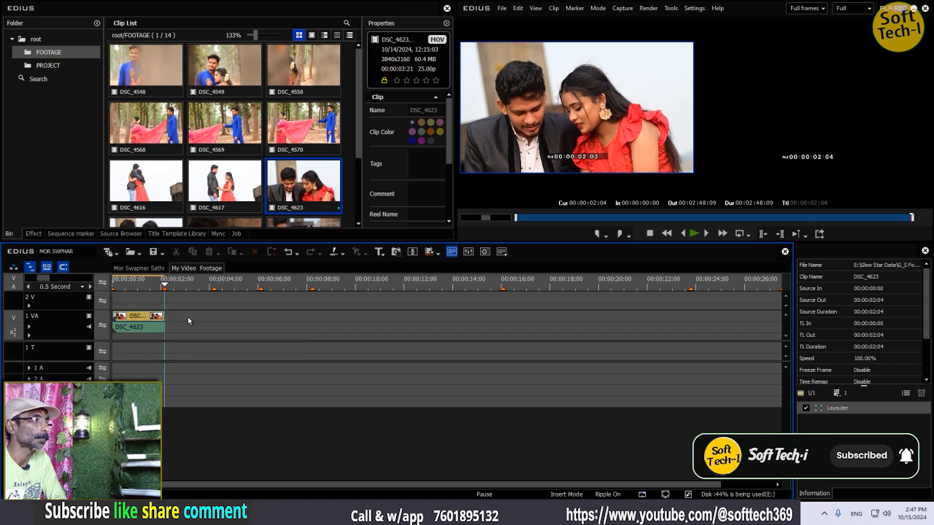
Add DSC_4616 and DSC_4549 in succession on track 1 VA, trimmed to end at 00:00:04:05 and 00:00:06:03
drag(150, 184, 216, 326)
click(306, 119)
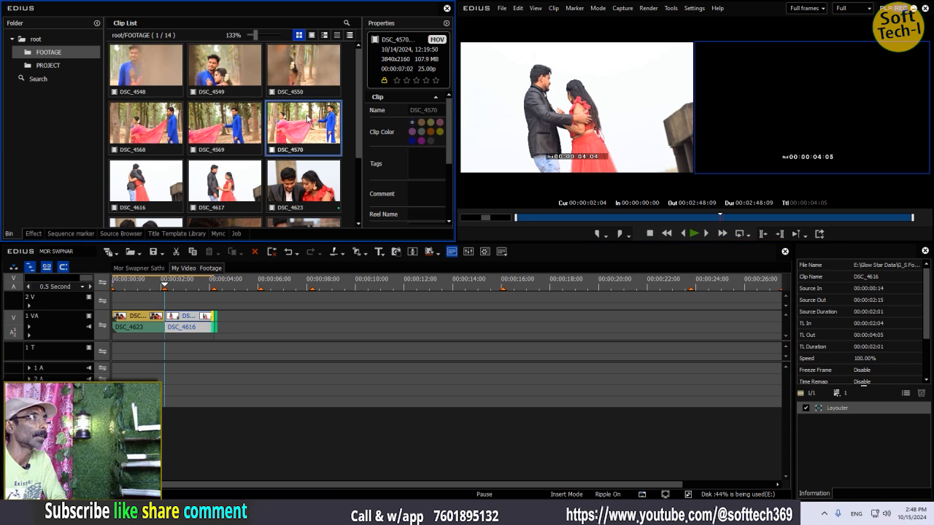
drag(222, 70, 244, 323)
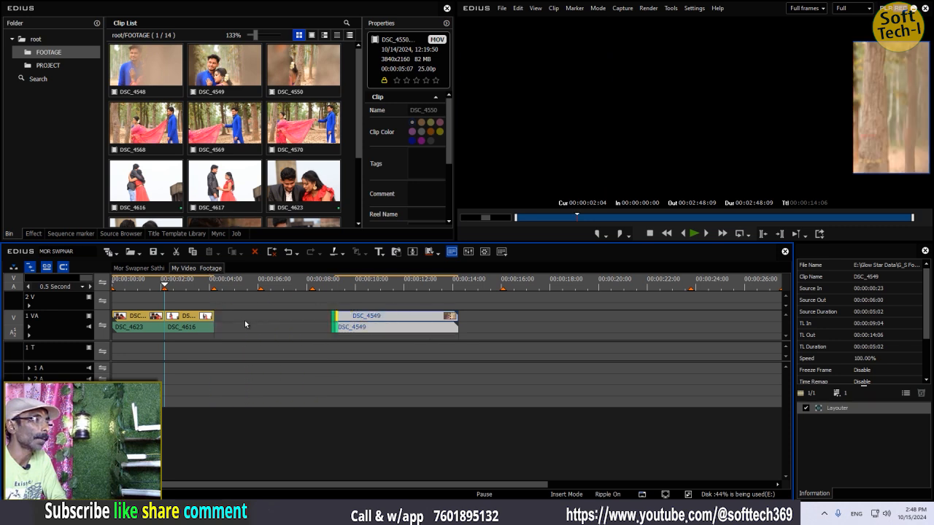
drag(338, 322, 276, 319)
Place DSC_4626 directly after DSC_4549 on track 1 VA and trim its end to 00:00:08:06
click(302, 181)
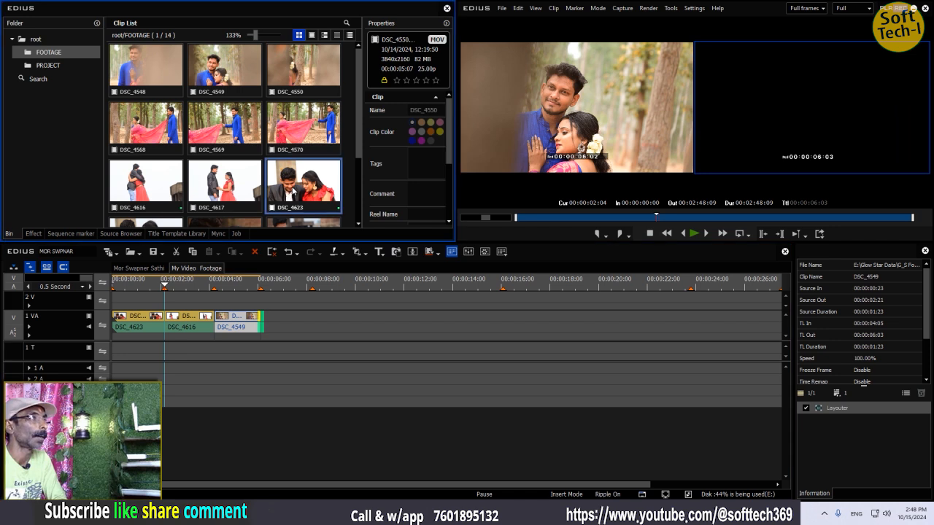
scroll(225, 178, down, 2)
drag(224, 141, 370, 323)
drag(389, 322, 292, 319)
drag(353, 323, 311, 324)
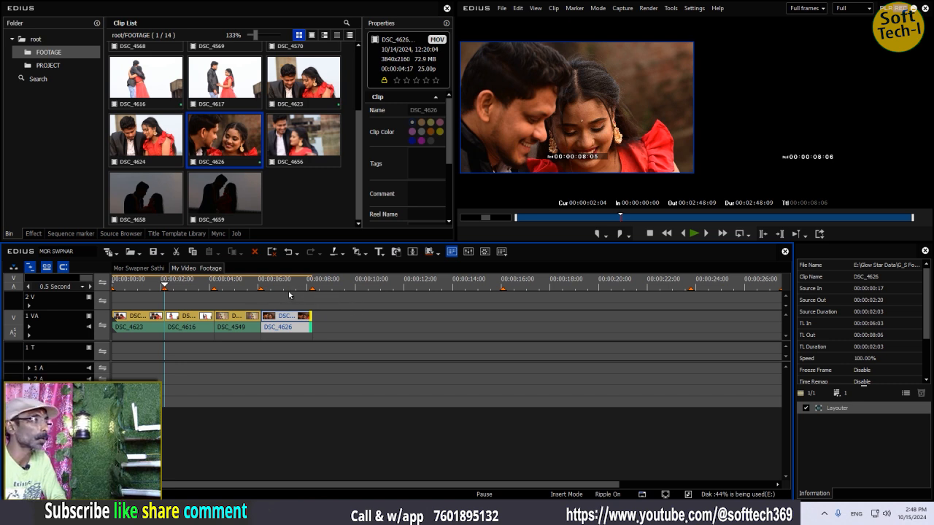
Scrub through the four placed clips to check the cuts against the timeline markers
click(90, 287)
click(90, 287)
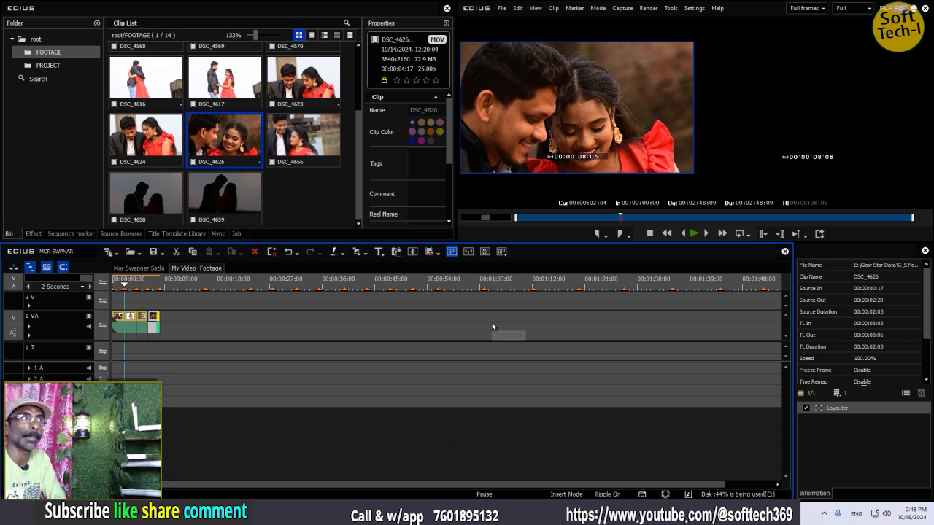
key(space)
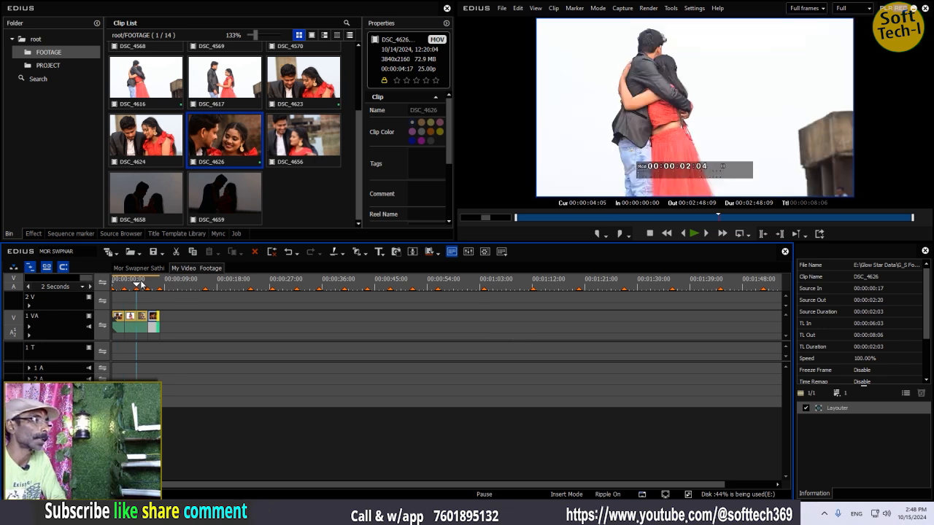
drag(136, 285, 157, 283)
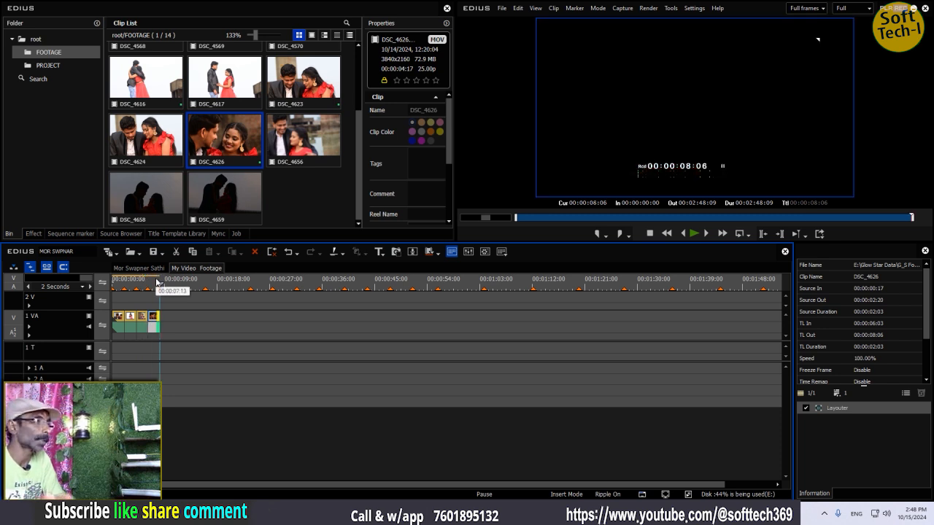
mouse_move(165, 283)
mouse_down()
mouse_move(613, 281)
mouse_move(440, 275)
mouse_move(182, 285)
mouse_up()
Rearrange the clips in the FOOTAGE bin folder so that DSC_4656 comes before DSC_4623
click(212, 86)
drag(356, 313, 188, 67)
drag(292, 140, 244, 91)
drag(221, 127, 245, 156)
Try placing DSC_4623 at about 37 seconds on track 1 VA and undo the placement
drag(153, 141, 344, 321)
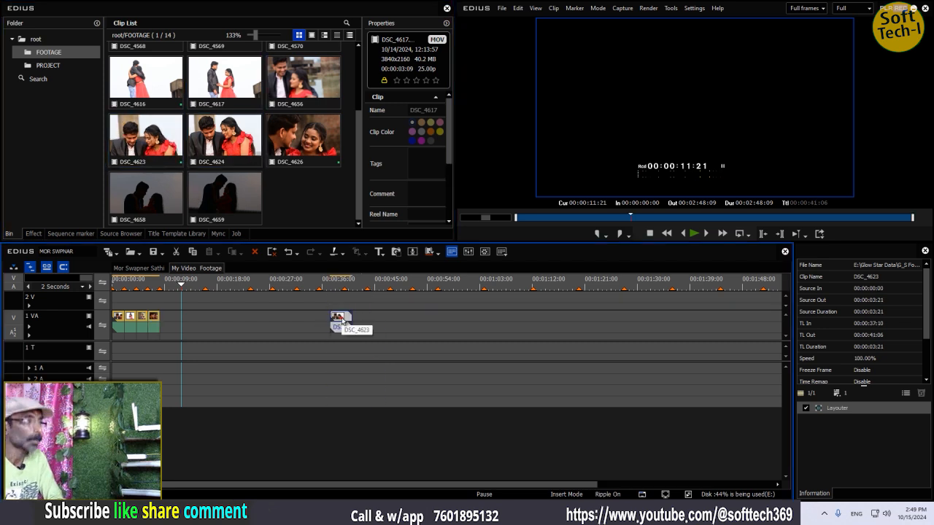
key(ctrl+z)
Move the playhead to the end of DSC_4626 at 00:00:08:06 and place the DSC_4569 clip there on track 1 VA
drag(183, 284, 163, 289)
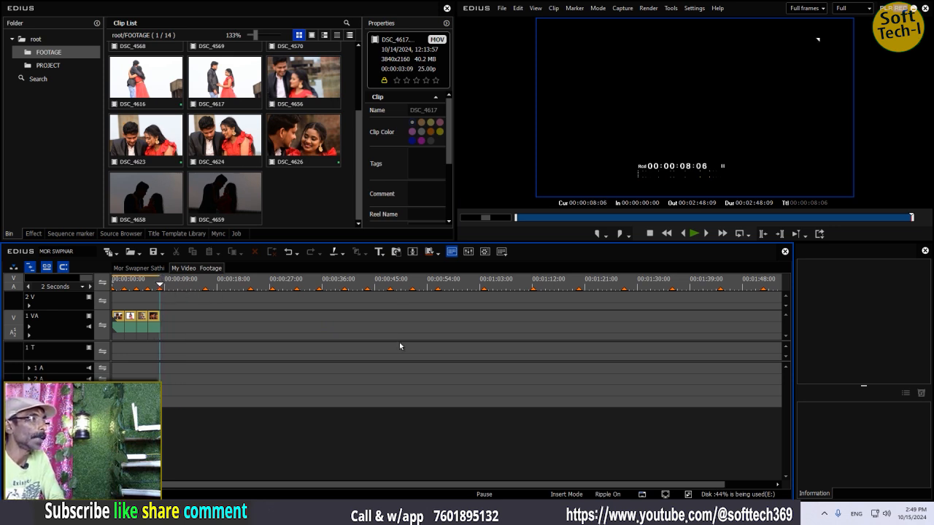
scroll(193, 117, up, 3)
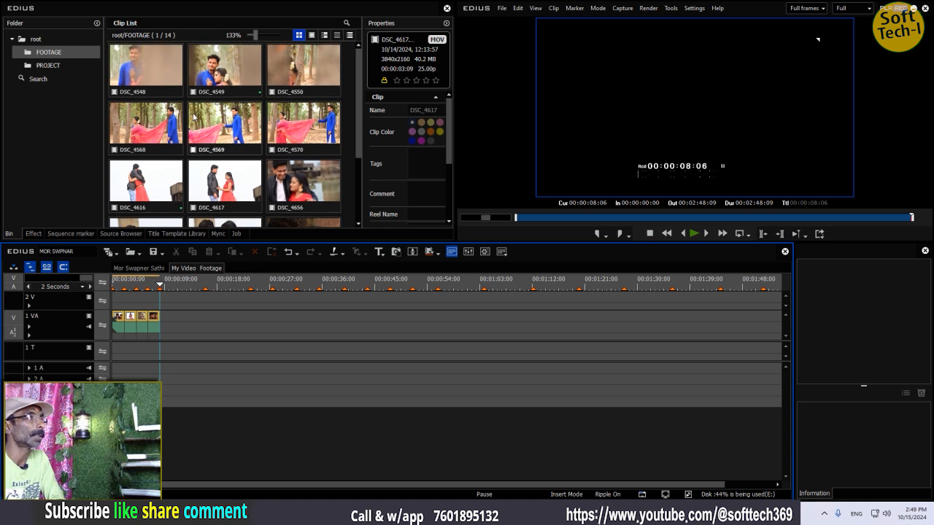
drag(202, 126, 174, 326)
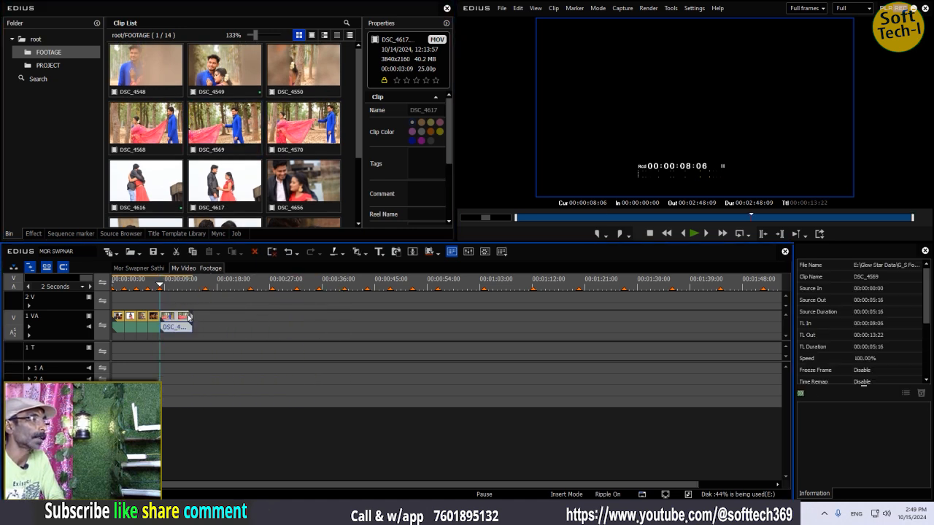
Place DSC_4568, DSC_4569, DSC_4568 again, DSC_4656 and DSC_4617 one after another on track 1 VA, following the existing clips
drag(146, 125, 212, 322)
click(232, 141)
drag(332, 361, 207, 326)
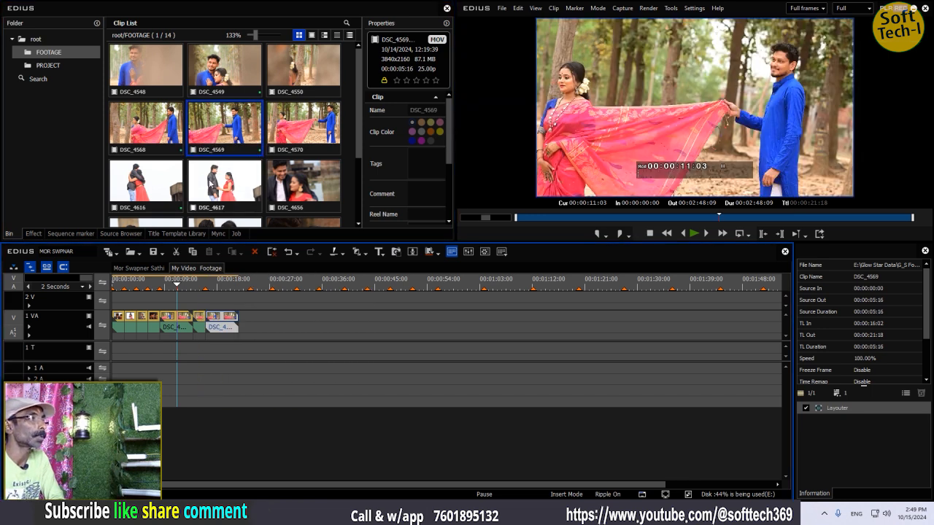
drag(172, 135, 250, 326)
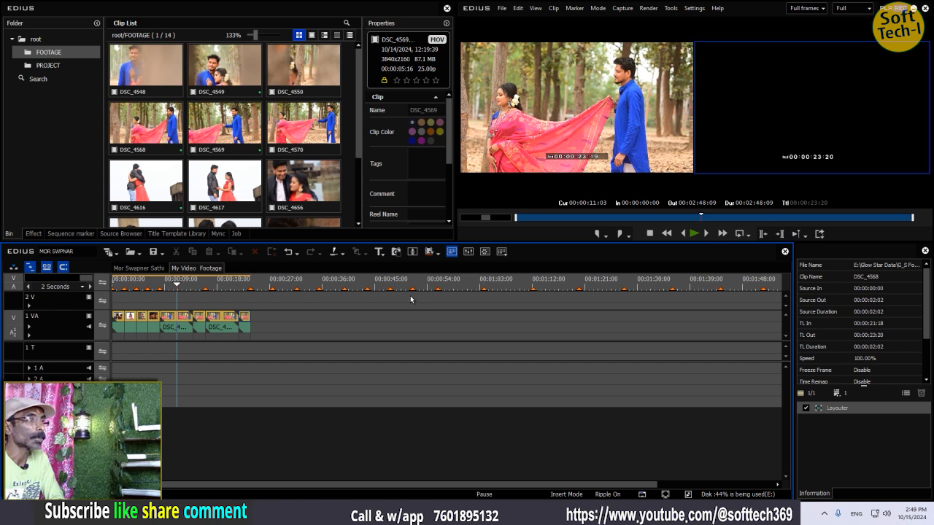
drag(302, 191, 252, 325)
drag(226, 188, 259, 326)
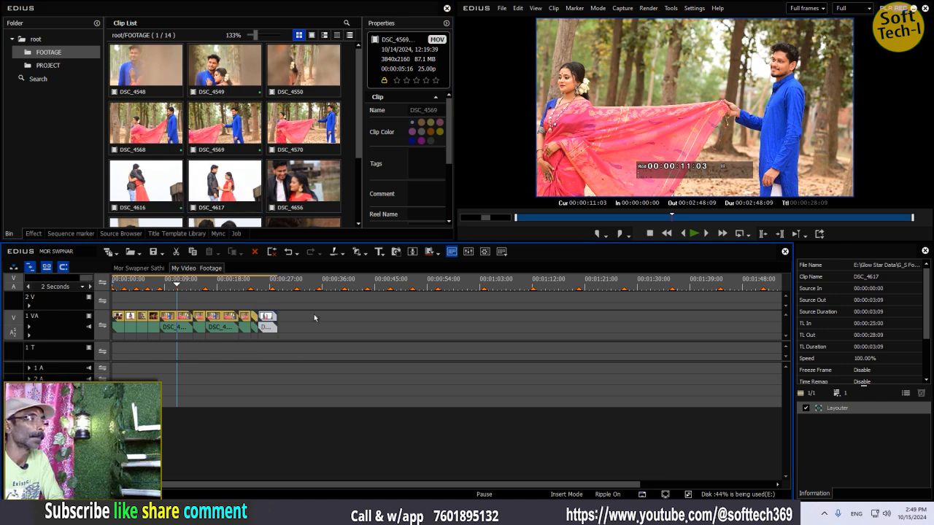
Select all clips on track 1 VA and apply the Alpha Custom Map transition from the Alpha transitions folder to their cuts
drag(401, 485, 574, 484)
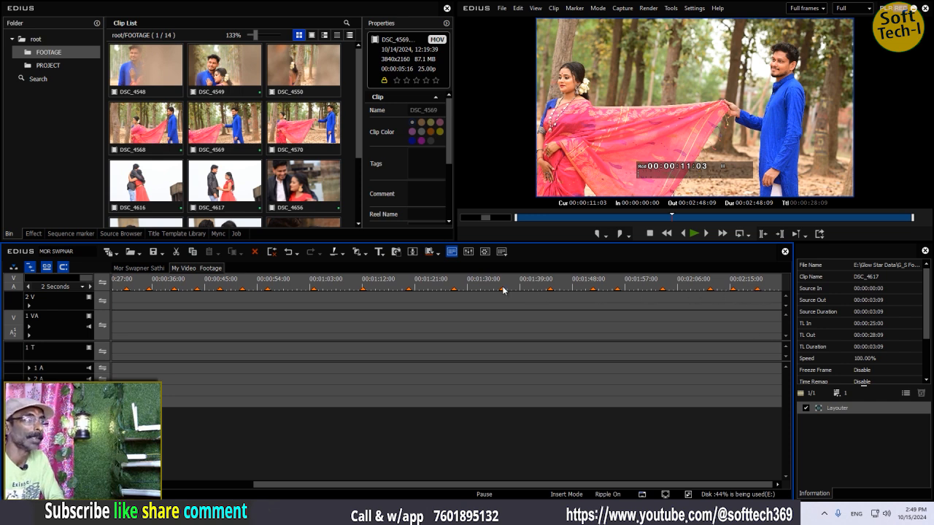
drag(464, 487, 324, 478)
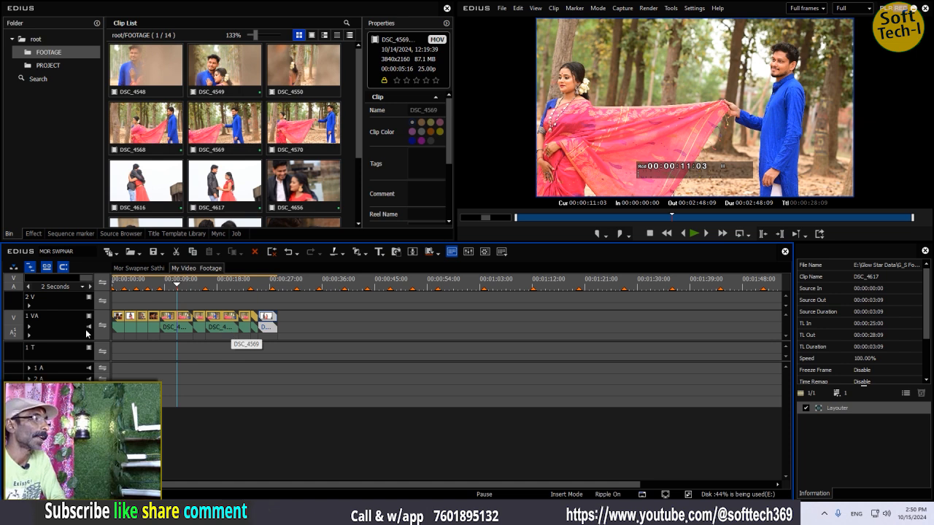
click(331, 316)
drag(356, 313, 113, 376)
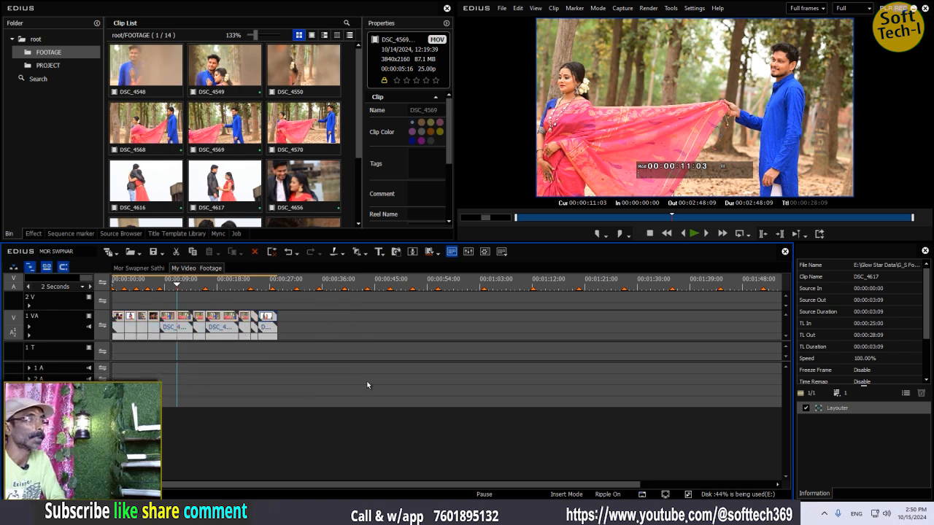
click(35, 233)
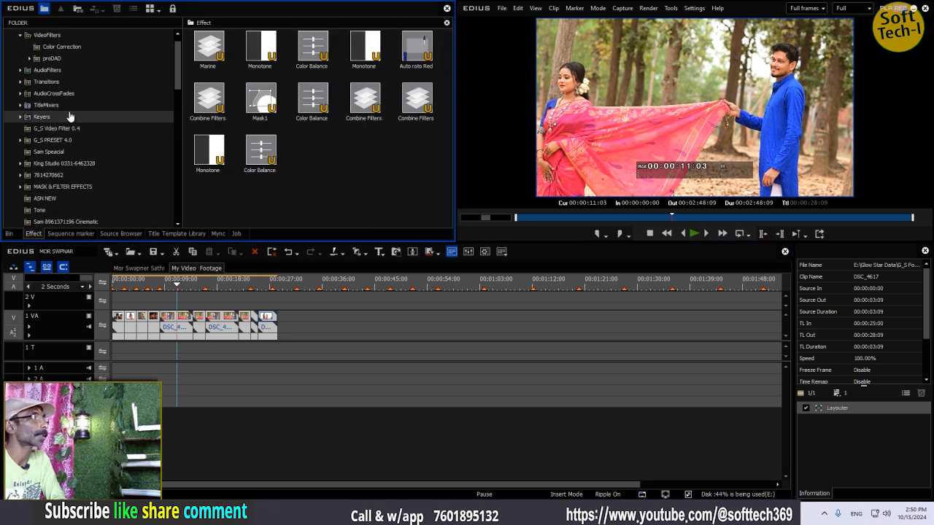
click(20, 82)
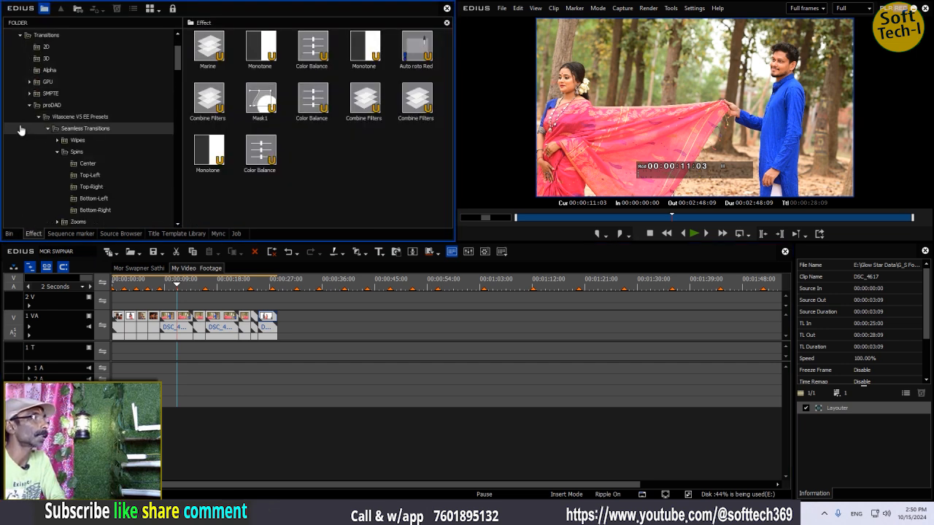
click(30, 106)
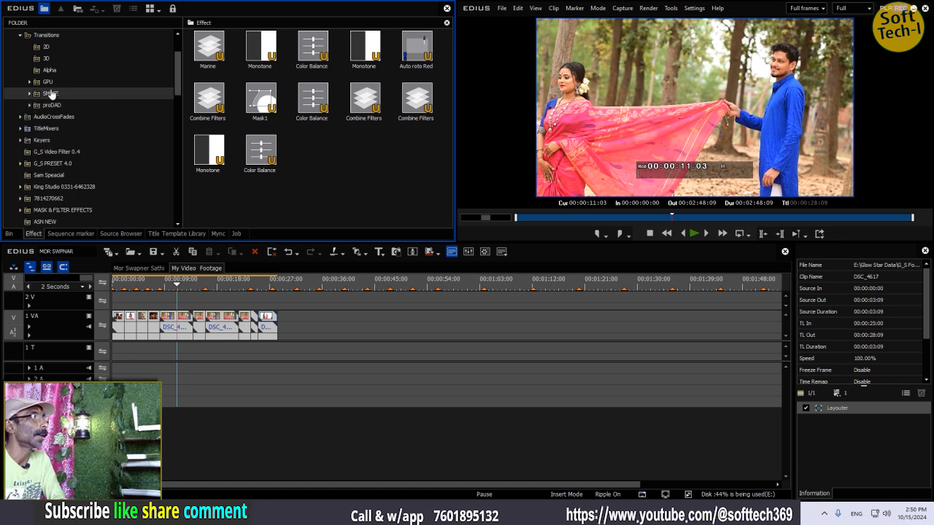
click(49, 70)
drag(209, 48, 151, 316)
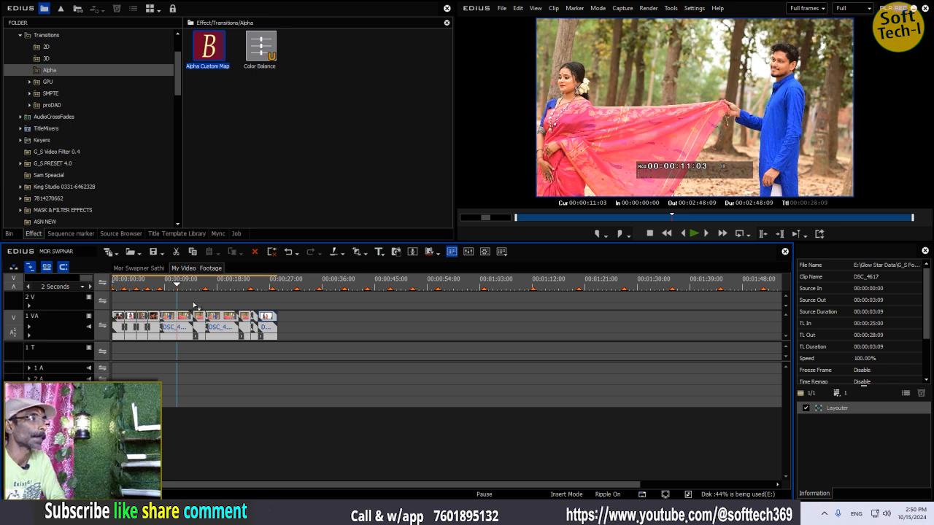
Preview the transitions between the first four clips, and try applying Alpha Custom Map to all clips on track 1 VA again
click(161, 290)
click(144, 292)
key(space)
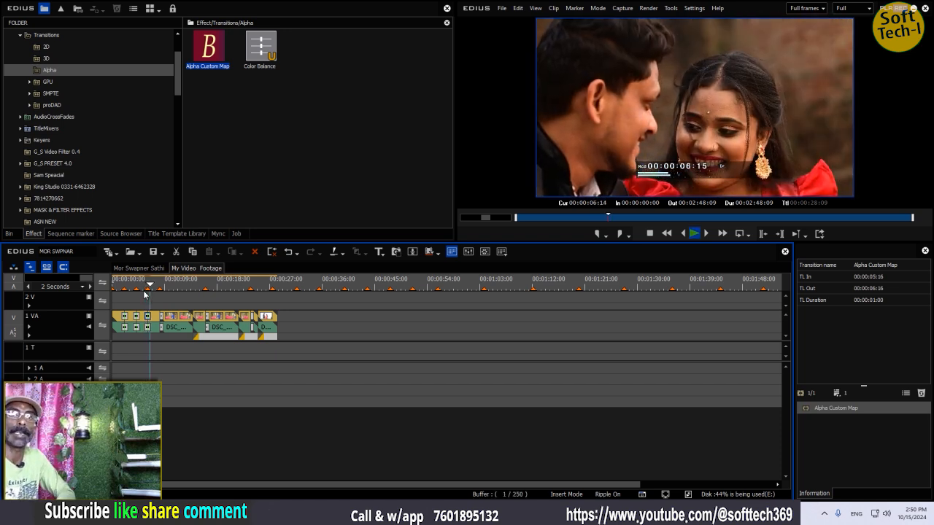
key(space)
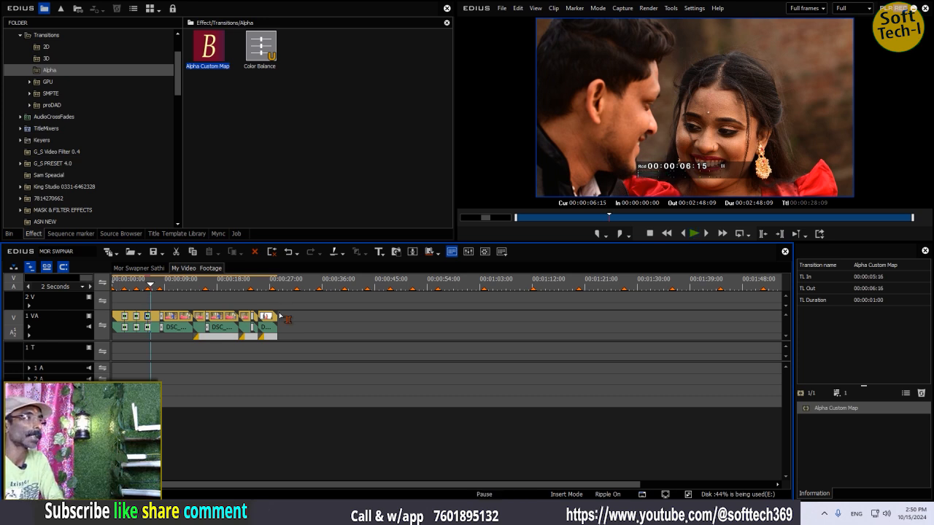
drag(153, 290, 134, 293)
drag(315, 303, 112, 397)
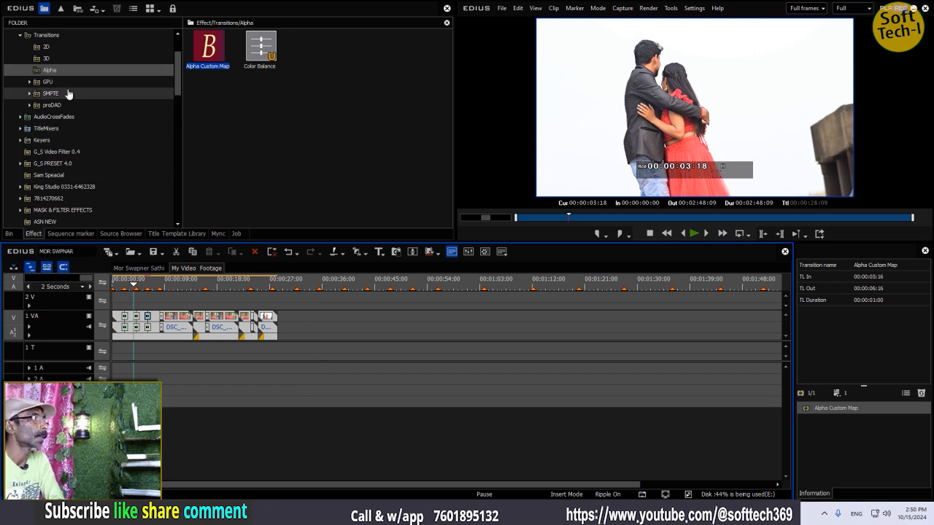
drag(212, 51, 196, 335)
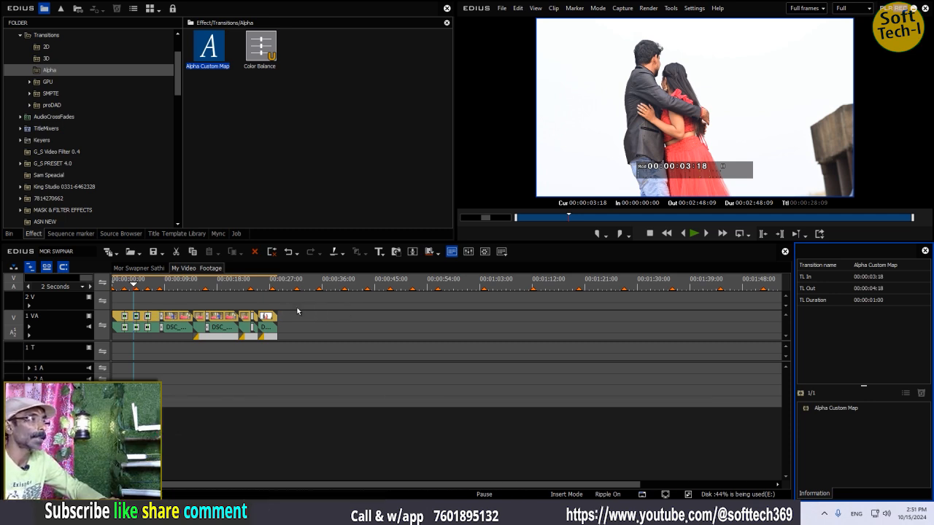
Delete all clips and their transitions from track 1 VA of the My Video Footage sequence
click(92, 286)
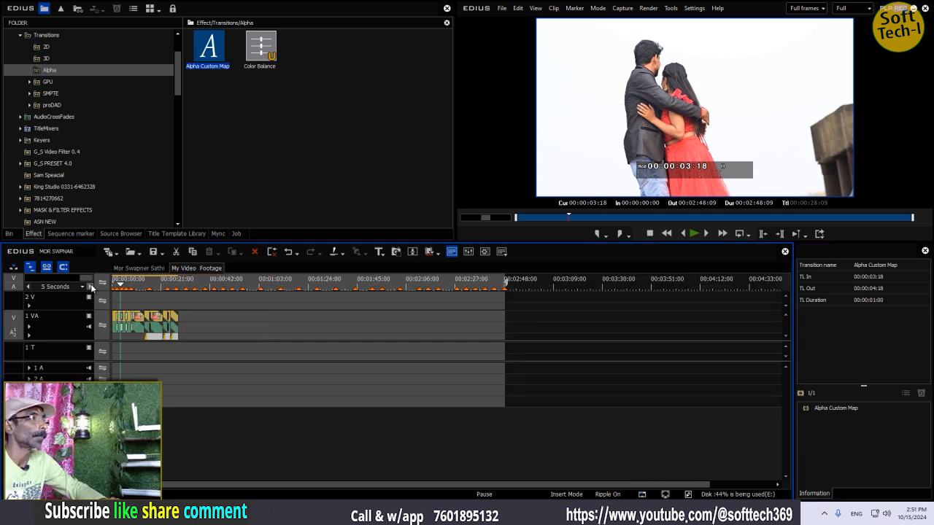
click(29, 286)
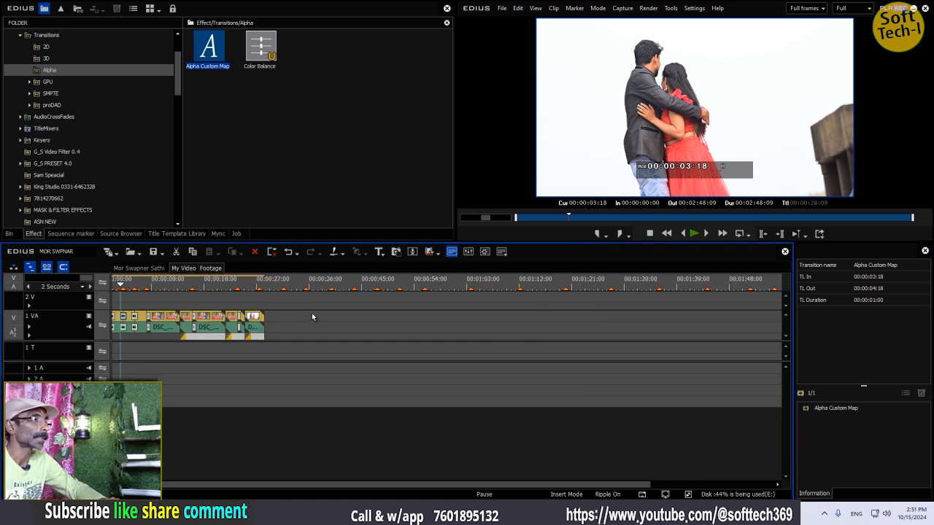
drag(315, 303, 118, 377)
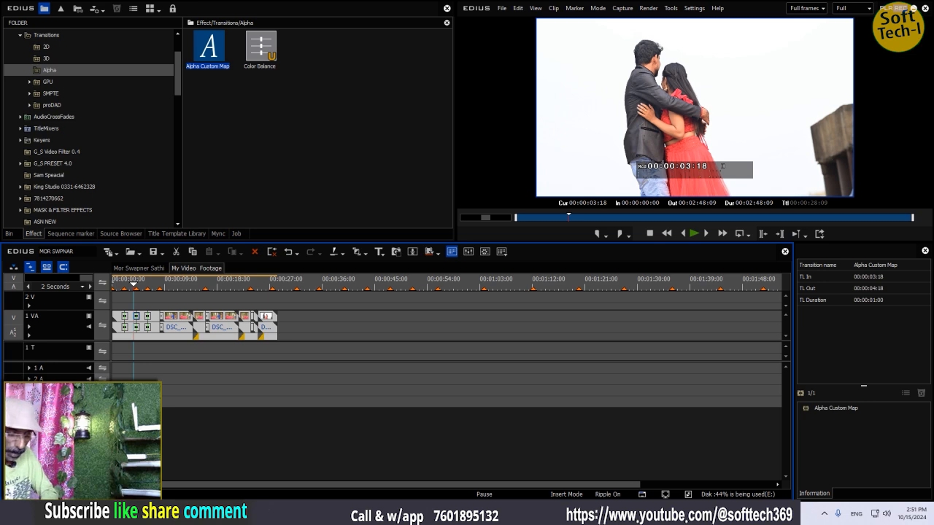
key(Delete)
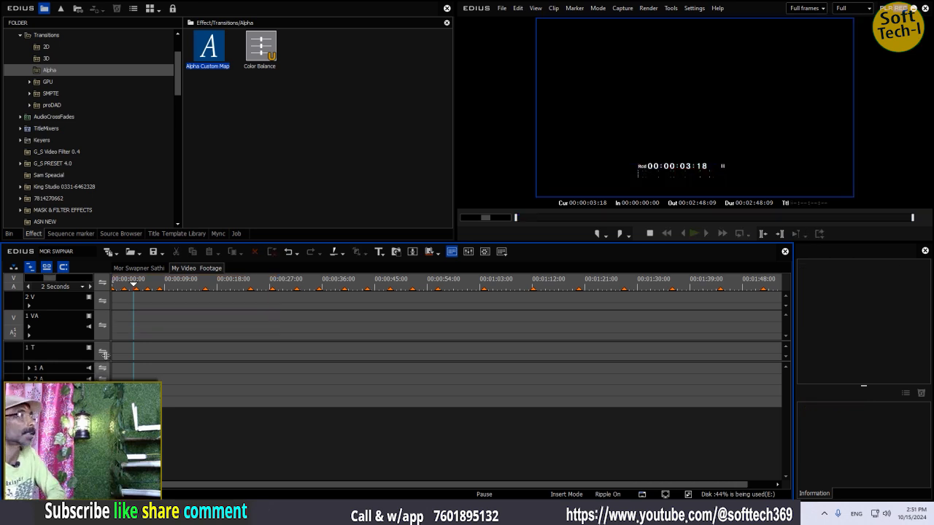
Combine all clips in the FOOTAGE bin folder into a single sequence clip
click(10, 234)
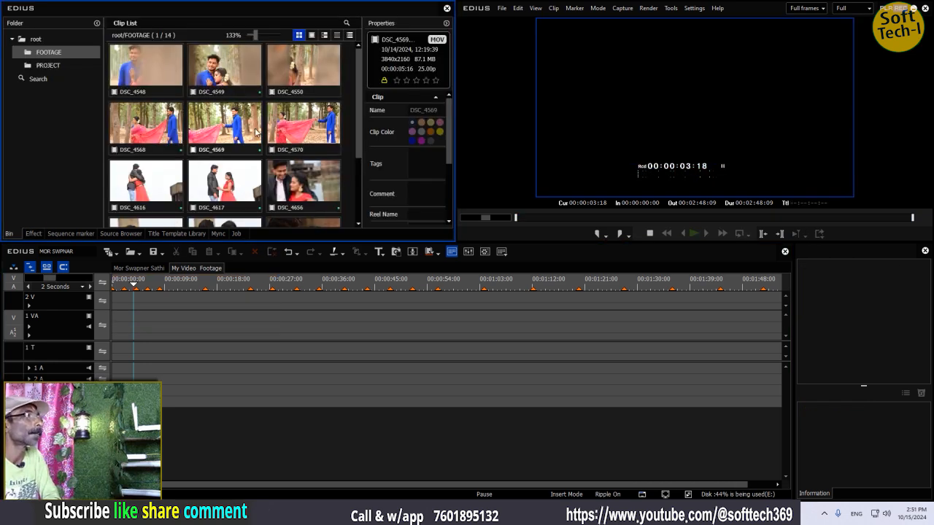
key(ctrl+a)
right_click(152, 69)
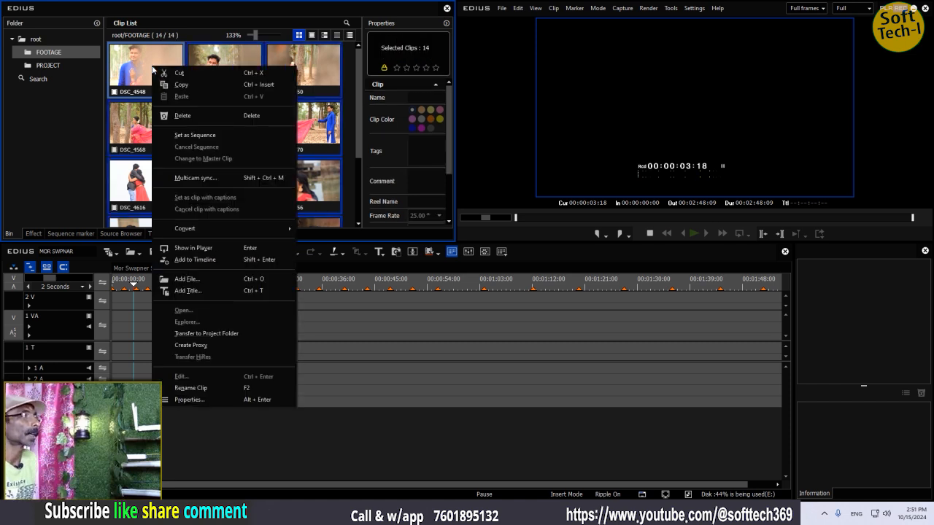
click(194, 135)
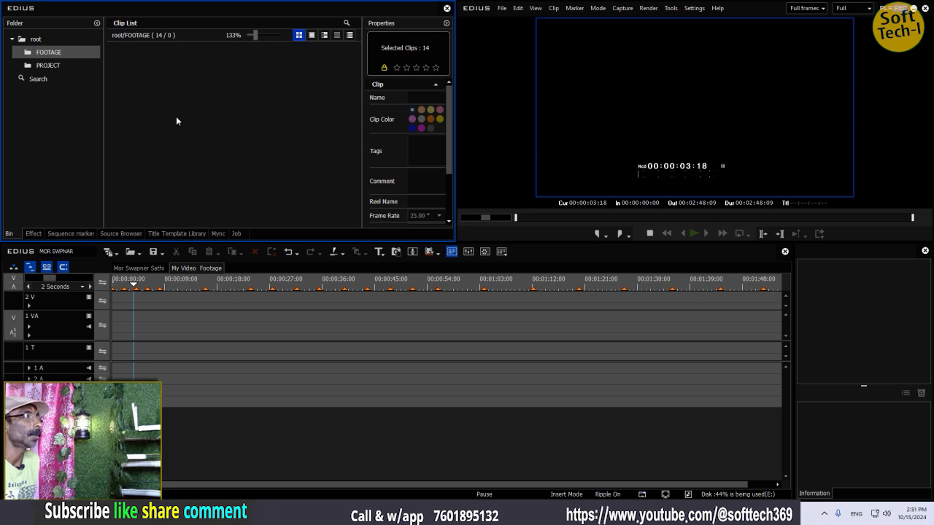
Place the DSC sequence clip at the start of track 1 VA and compare its length with the sequence end at 00:02:48:09
drag(144, 73, 113, 319)
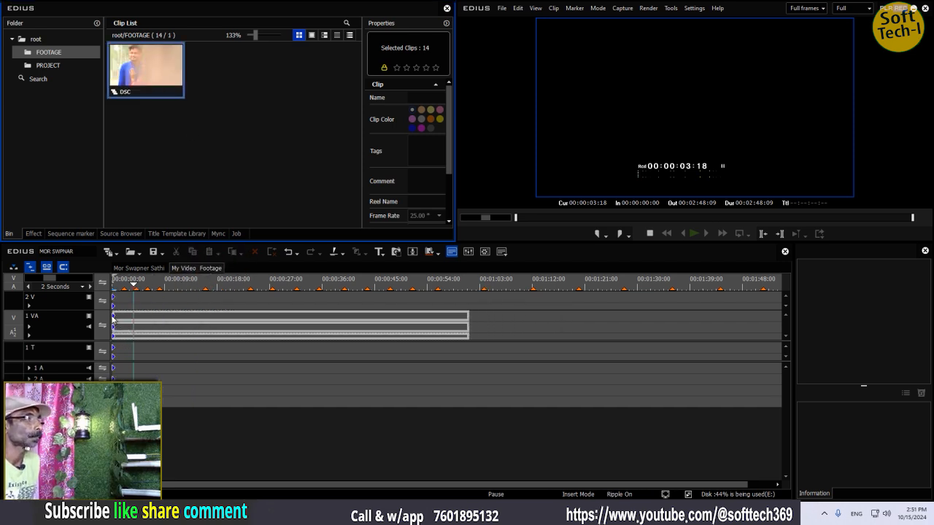
click(90, 287)
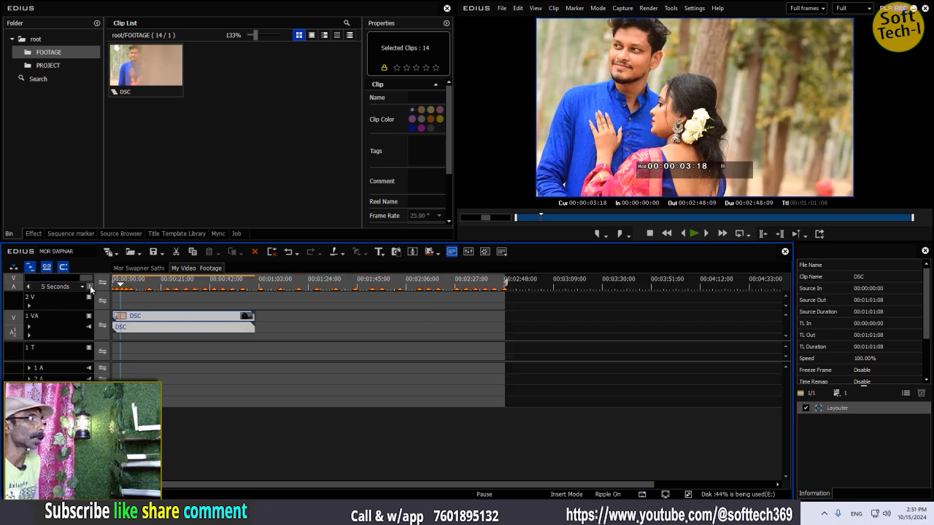
click(90, 287)
drag(346, 285, 310, 284)
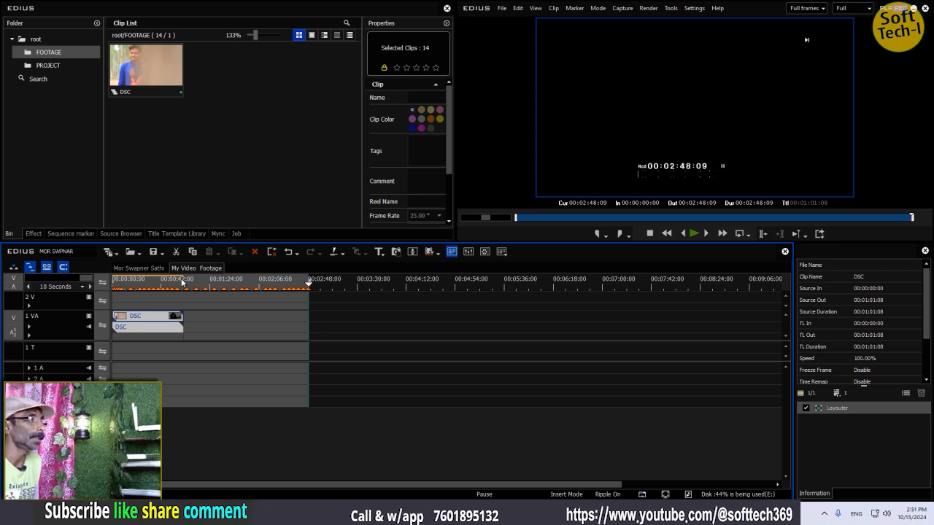
click(130, 284)
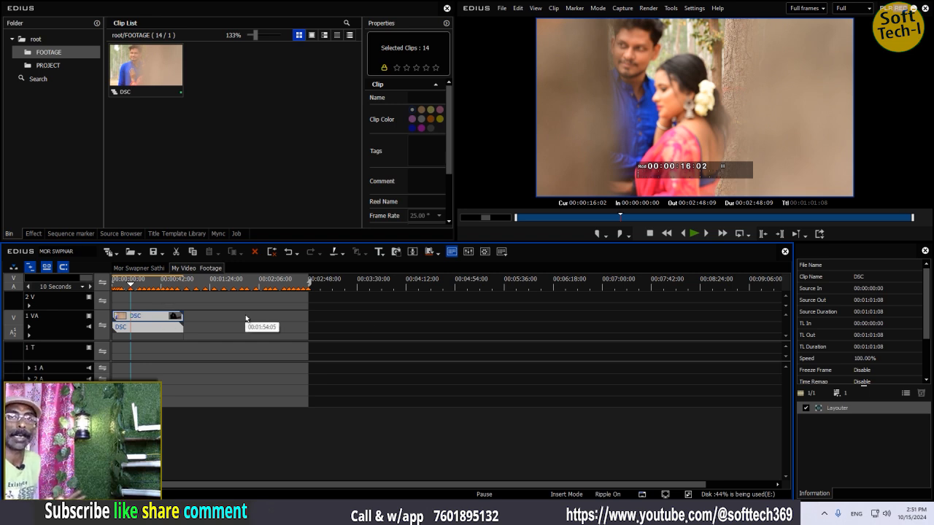
Examine the layered tracks of the Mor Swapner Sathi sequence and return to the My Video Footage sequence
click(147, 268)
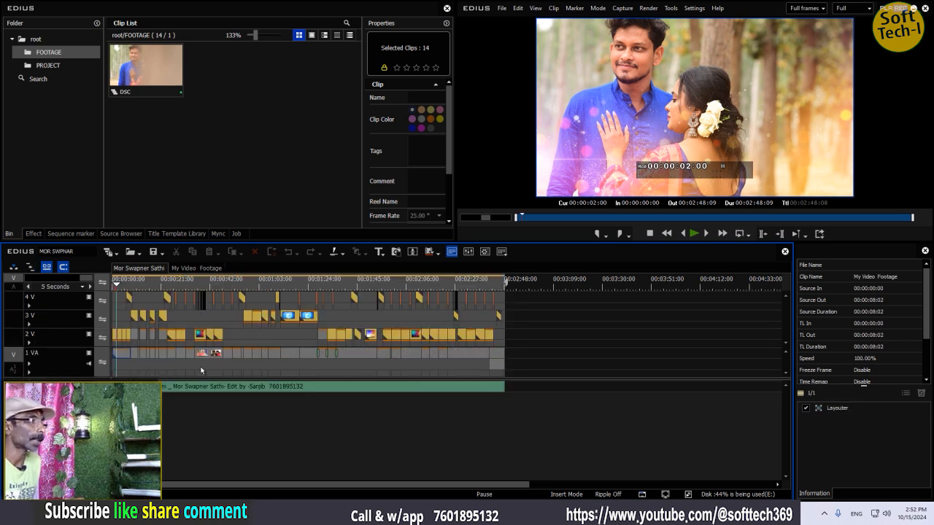
click(28, 287)
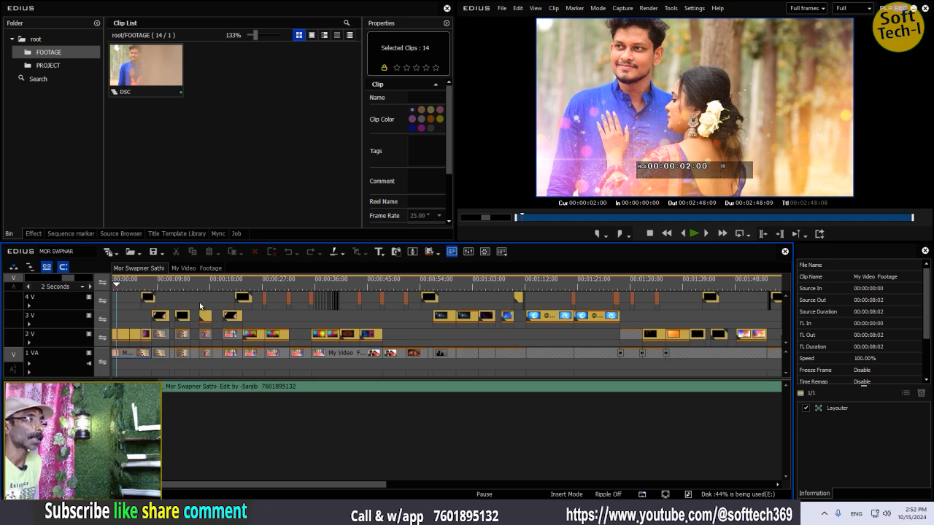
click(197, 268)
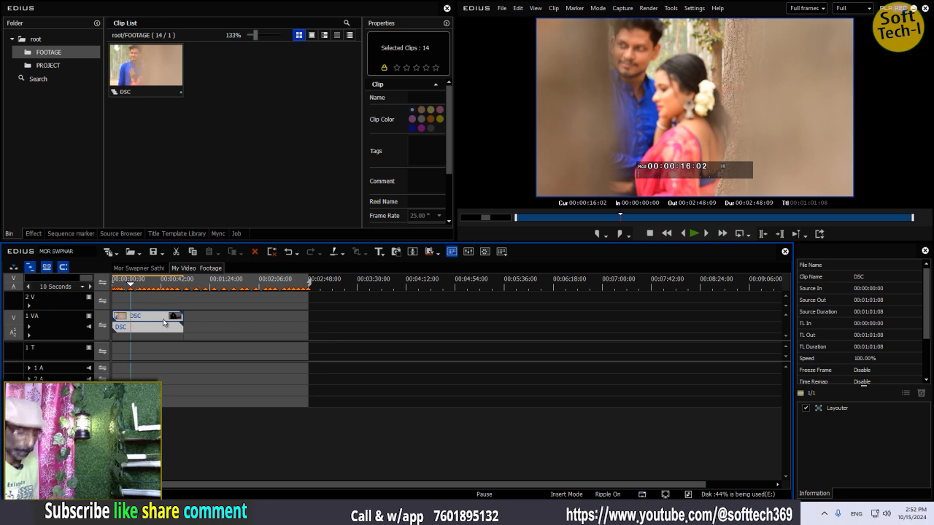
Delete the DSC sequence clip from track 1 VA and check the marker spacing at the 2 Seconds timeline scale
key(Delete)
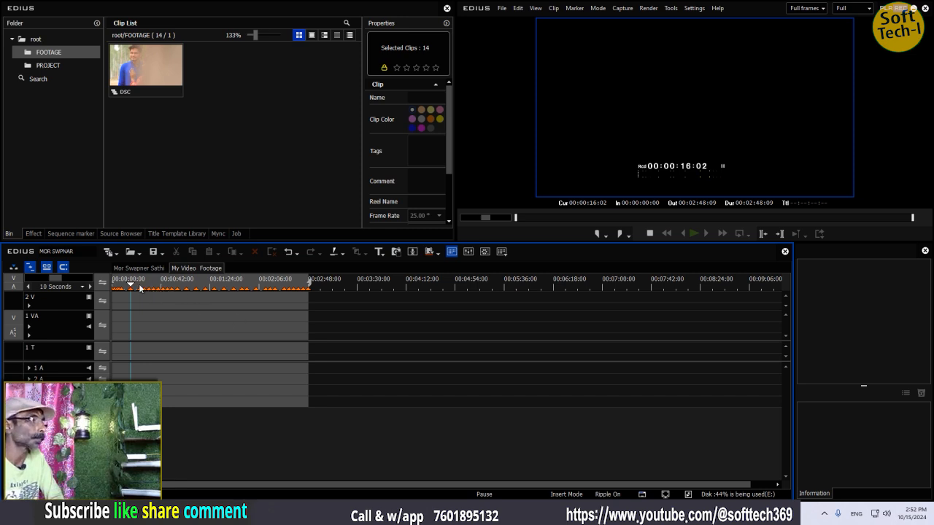
click(28, 287)
click(29, 287)
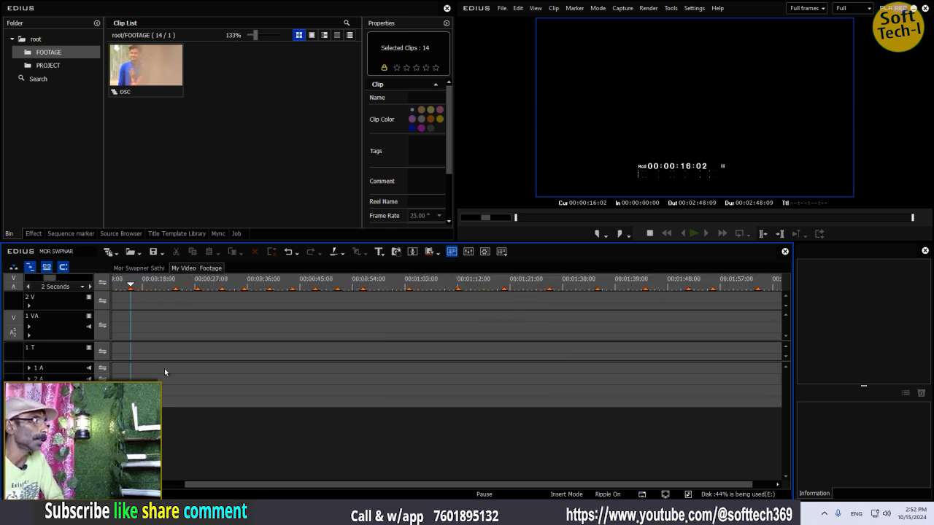
drag(143, 485, 131, 484)
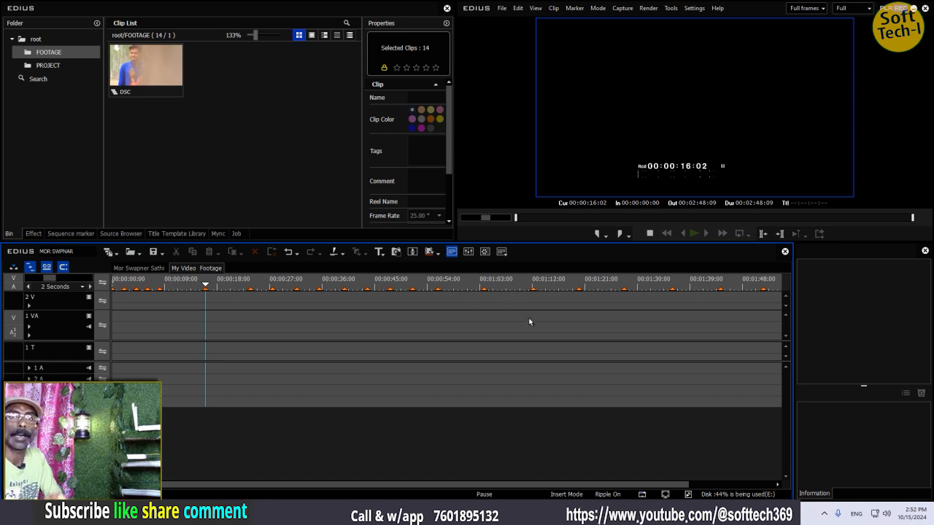
Delete the DSC sequence clip from the FOOTAGE bin folder
click(90, 287)
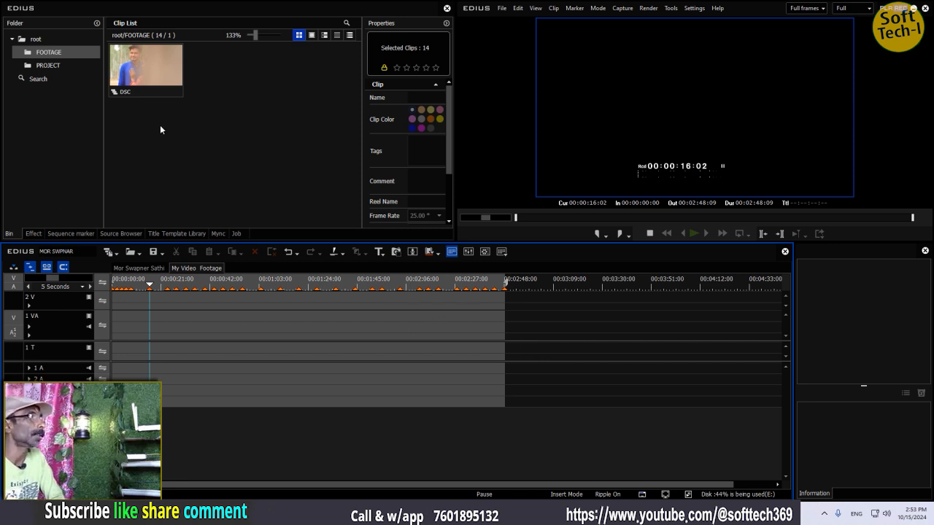
click(151, 72)
key(Delete)
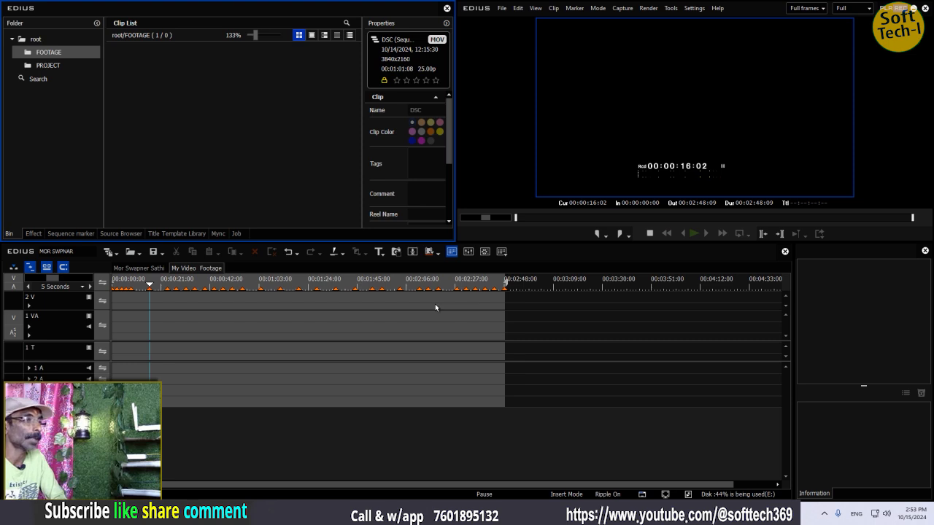
Open the Mor Swapner Sathi sequence and play it from the beginning at 00:00:00:00
click(144, 268)
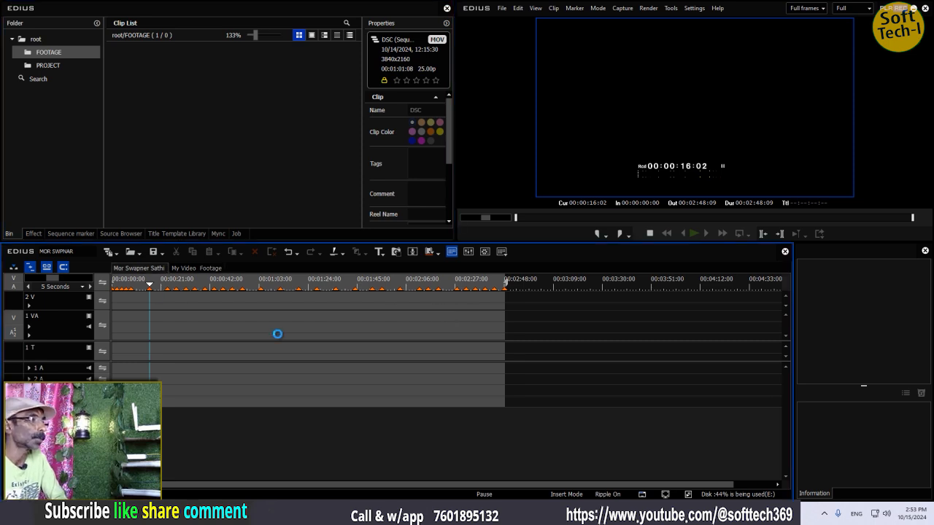
drag(176, 485, 156, 485)
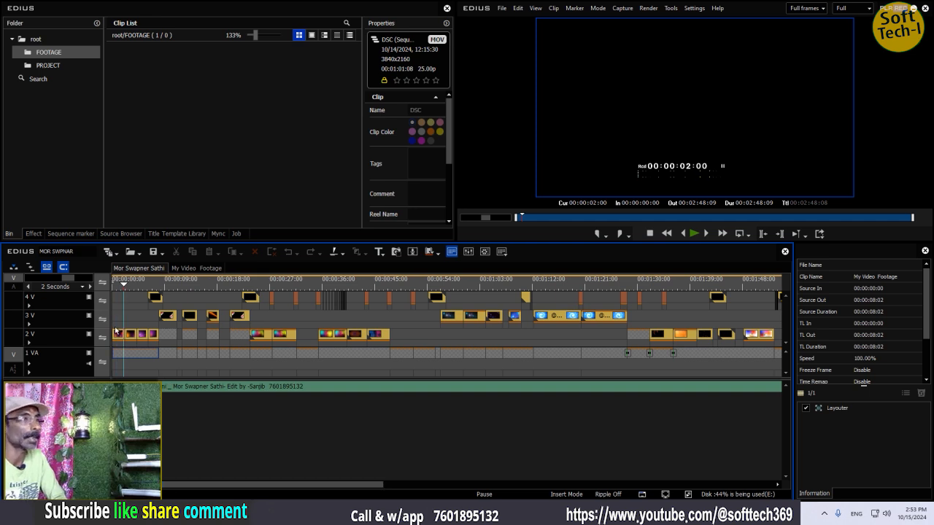
drag(125, 285, 81, 296)
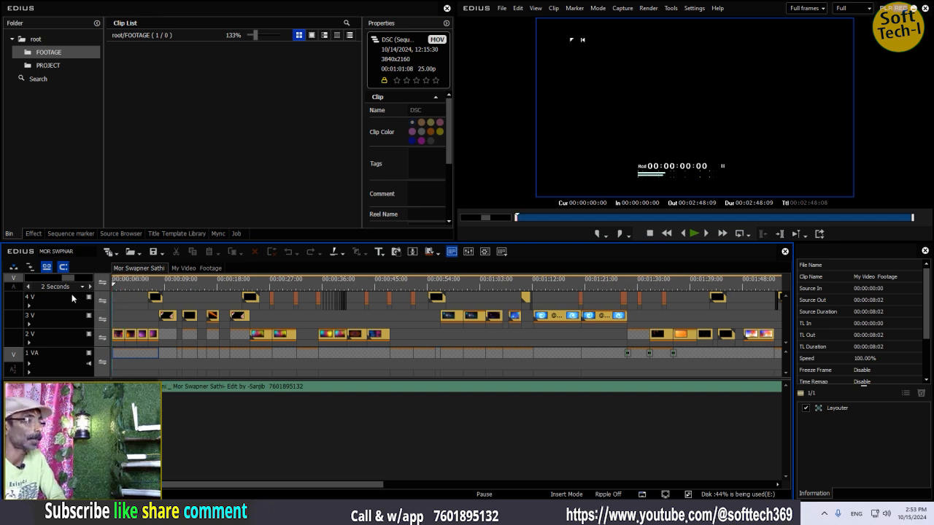
key(space)
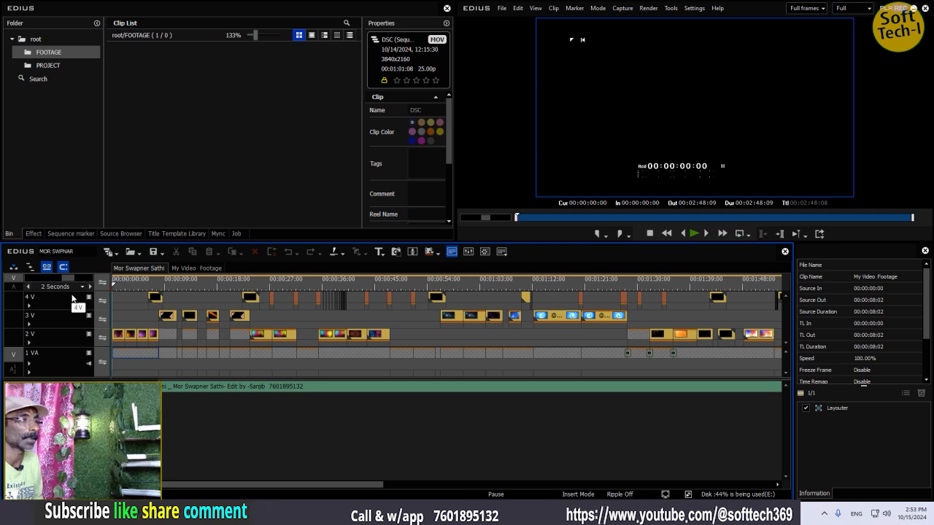